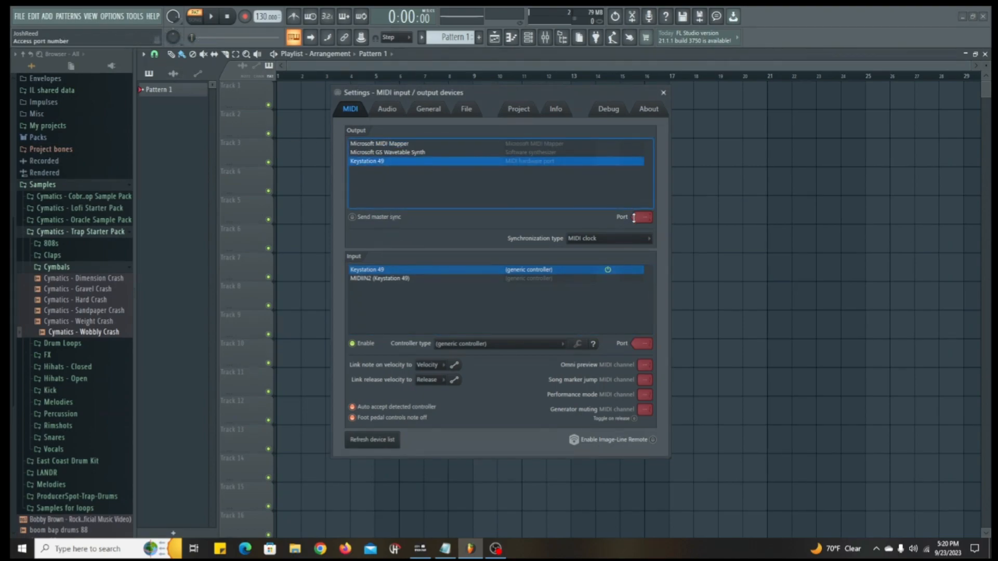
Close the MIDI settings window
click(663, 93)
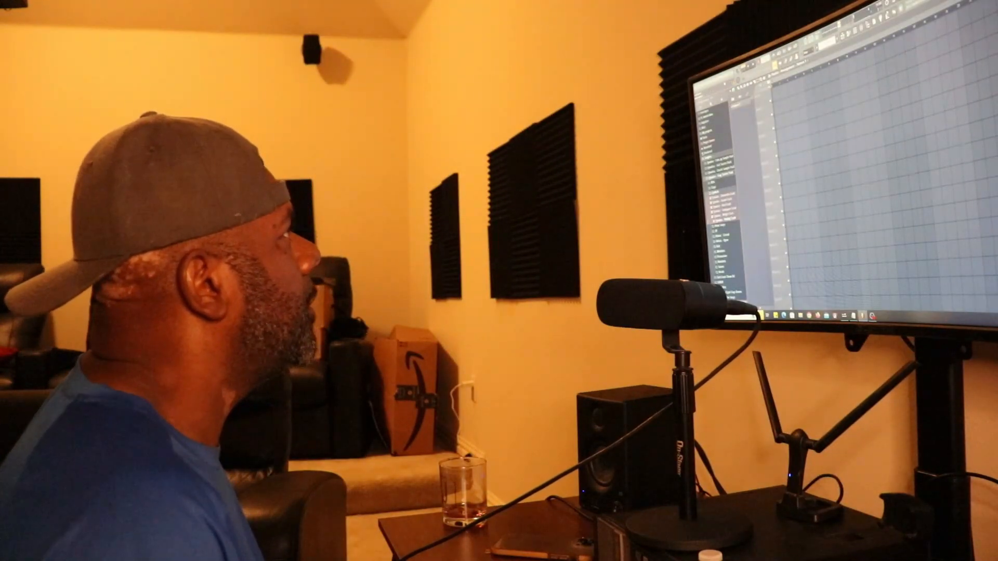
click(726, 79)
click(733, 87)
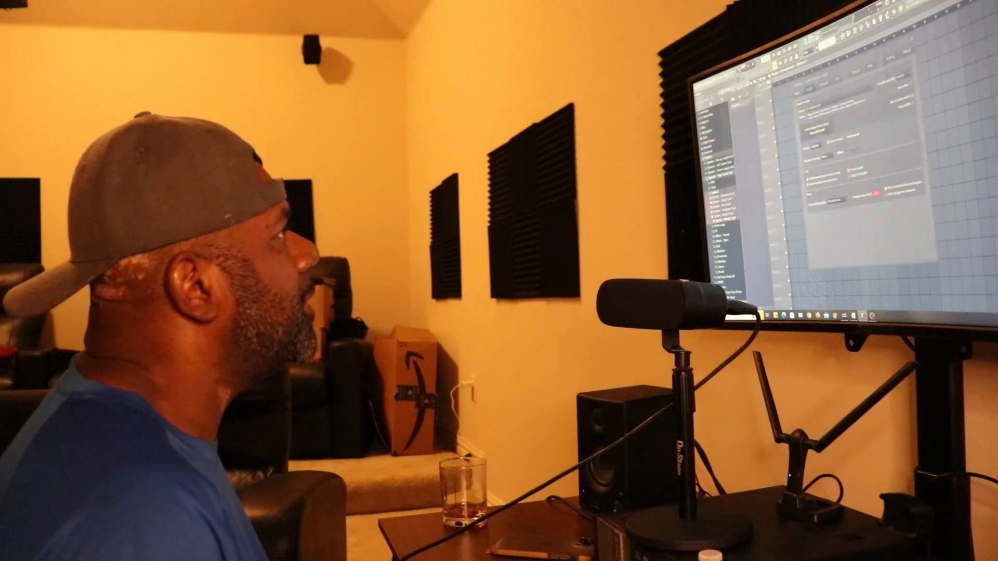
click(844, 102)
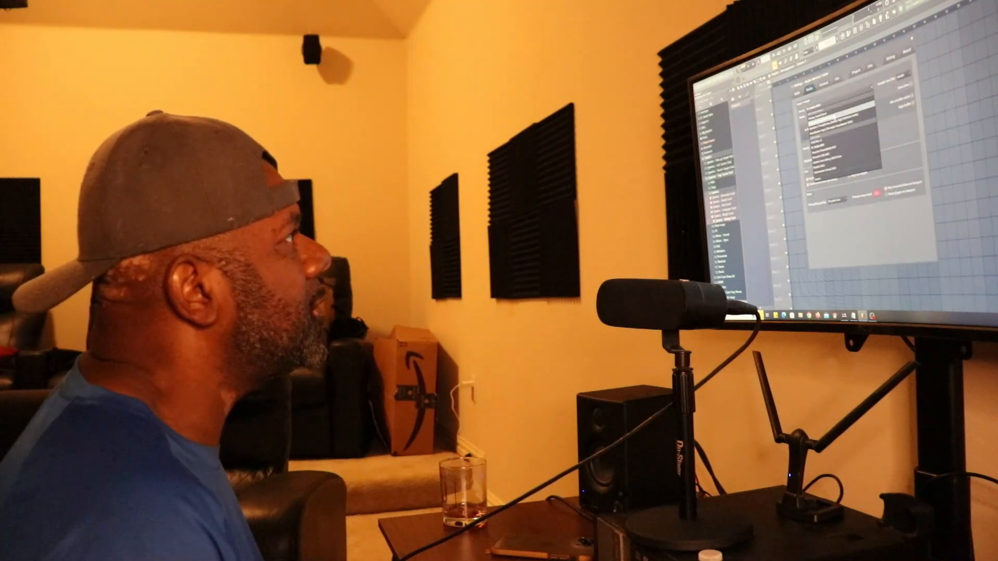
click(835, 118)
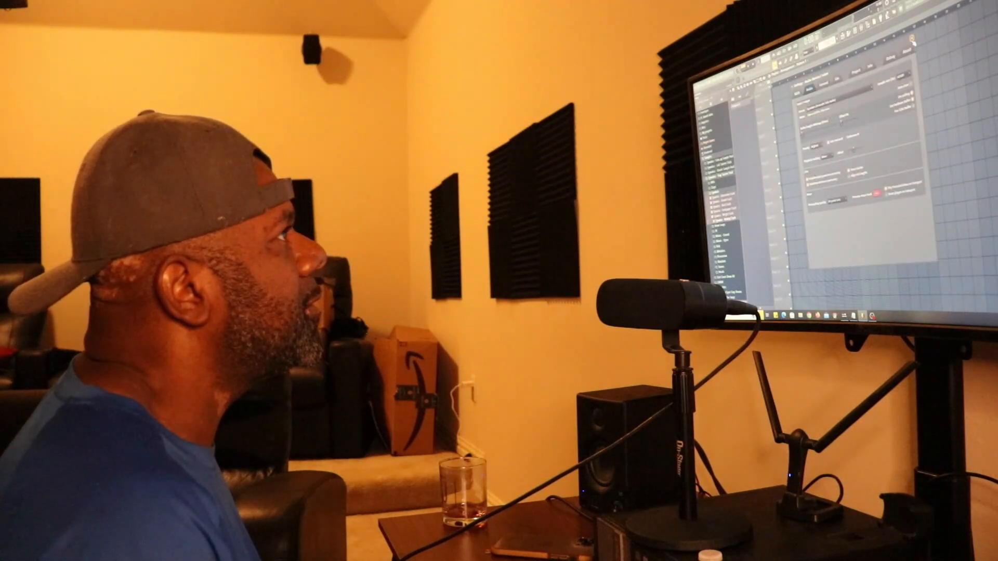
click(912, 39)
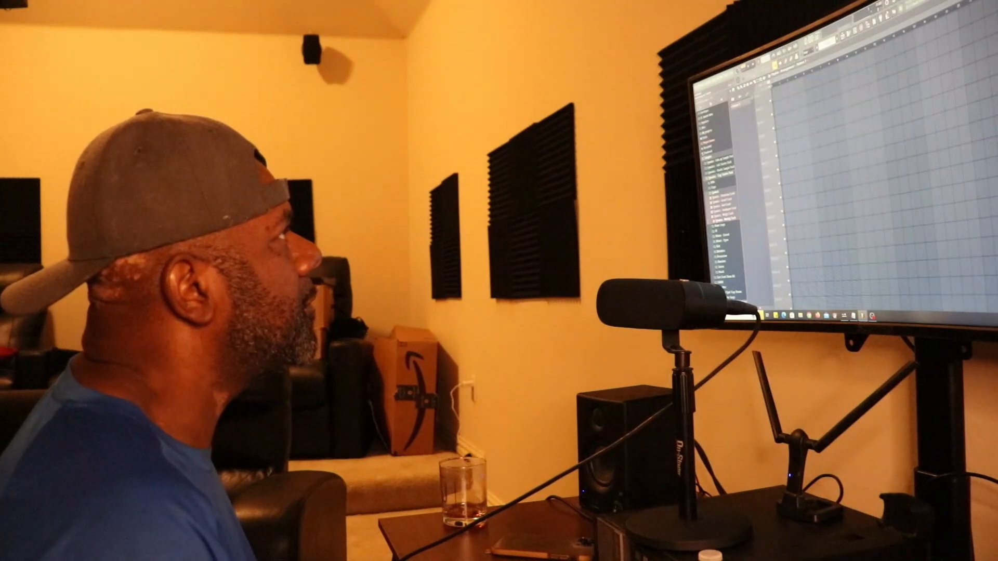
click(721, 80)
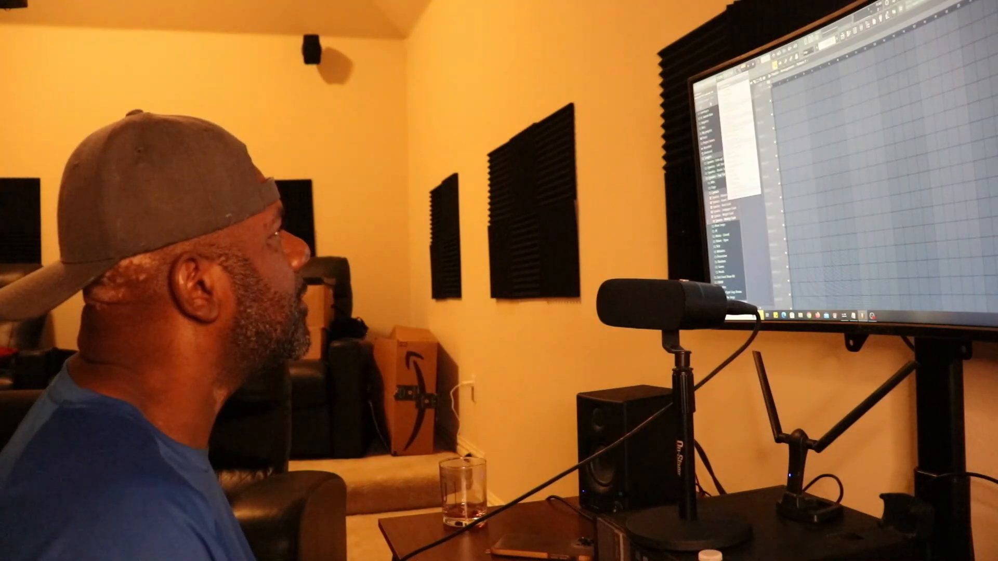
click(734, 89)
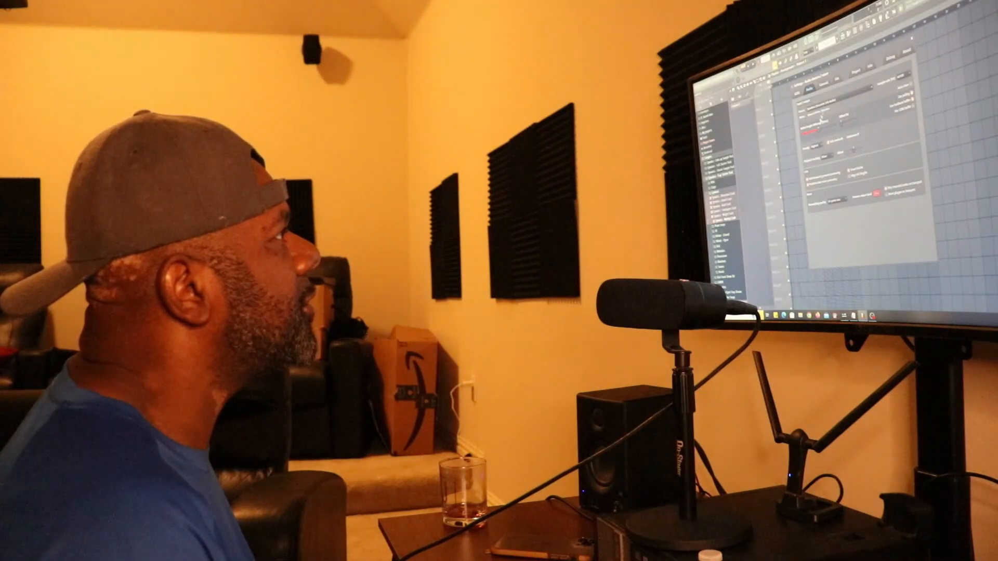
click(824, 105)
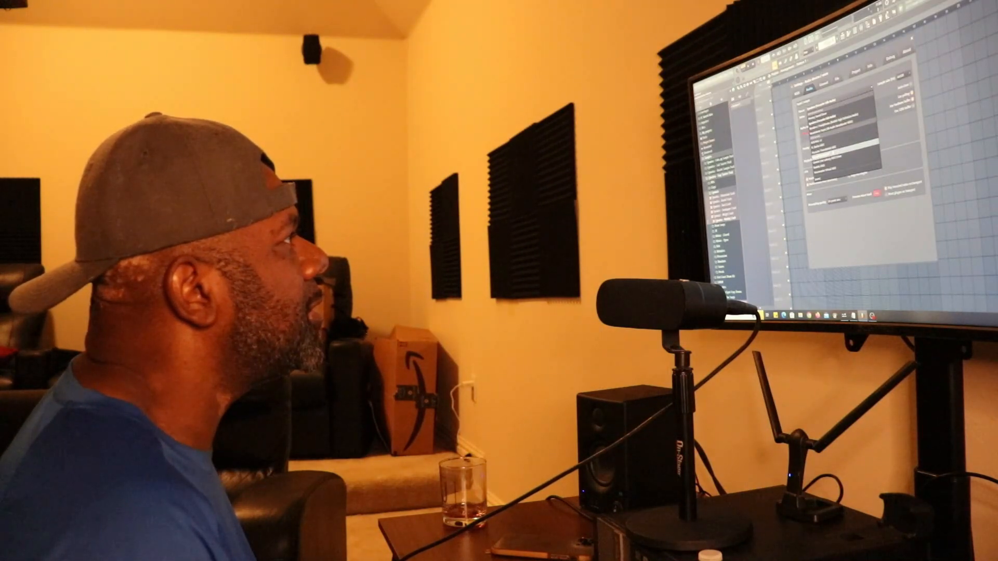
click(834, 152)
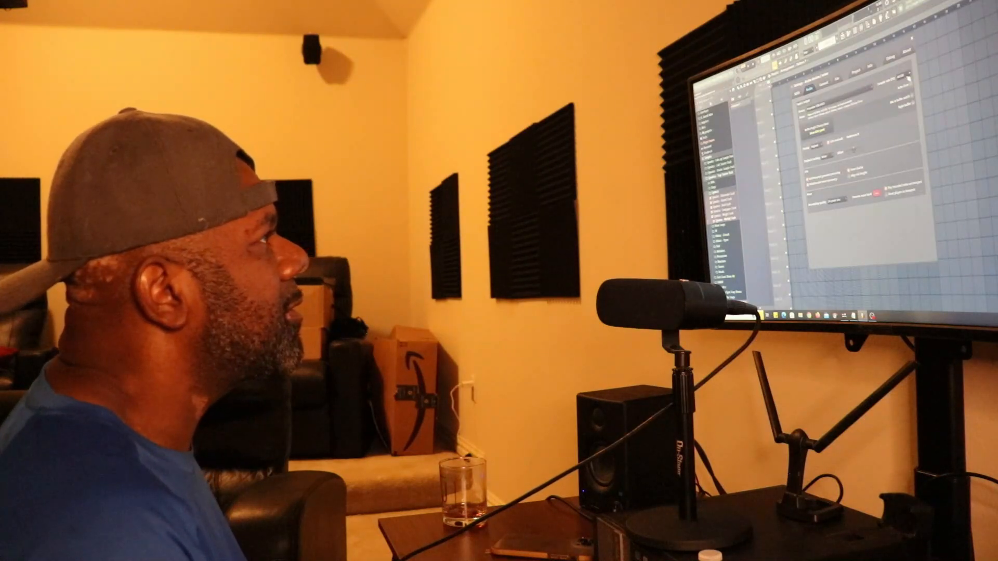
click(913, 40)
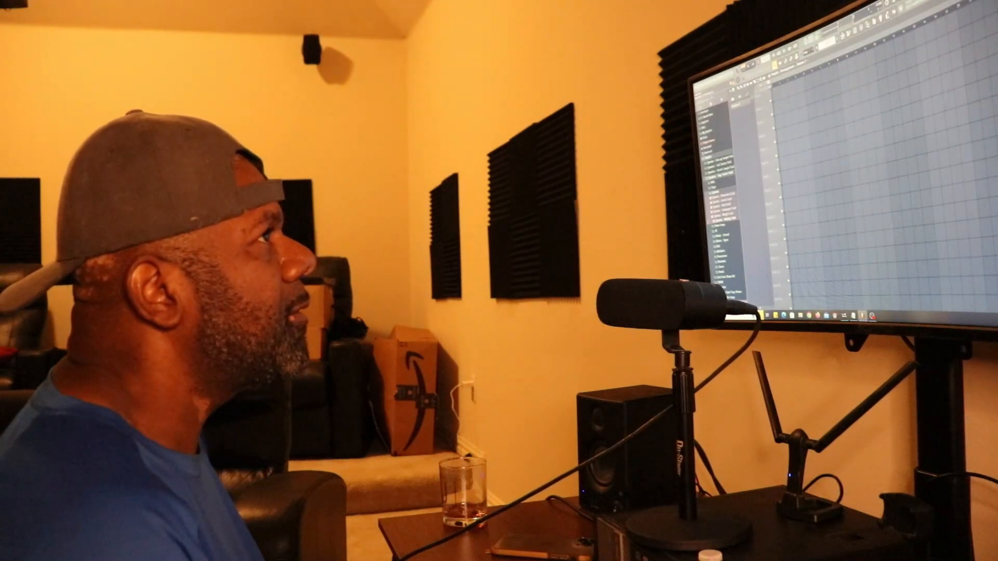
key(F5)
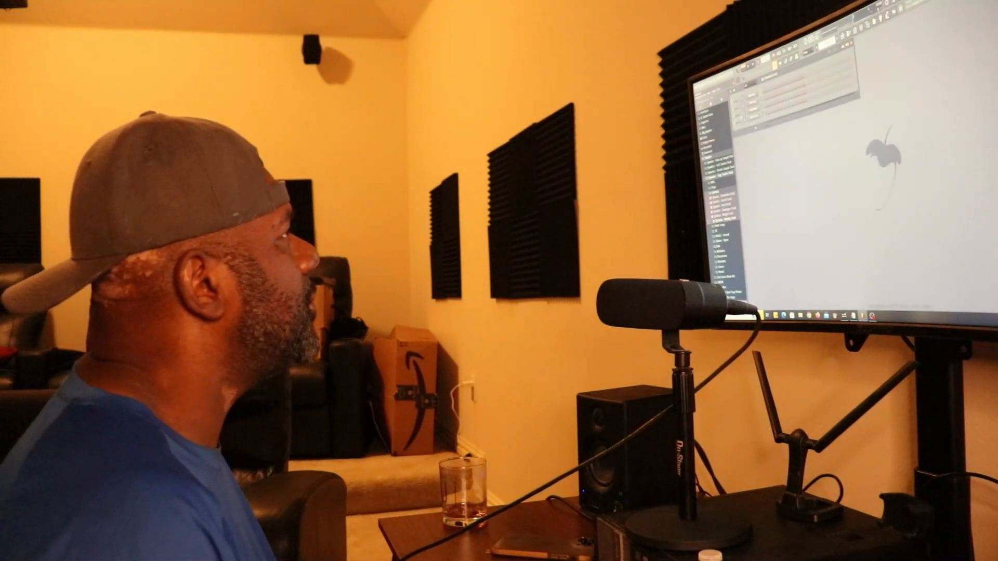
click(757, 106)
click(756, 111)
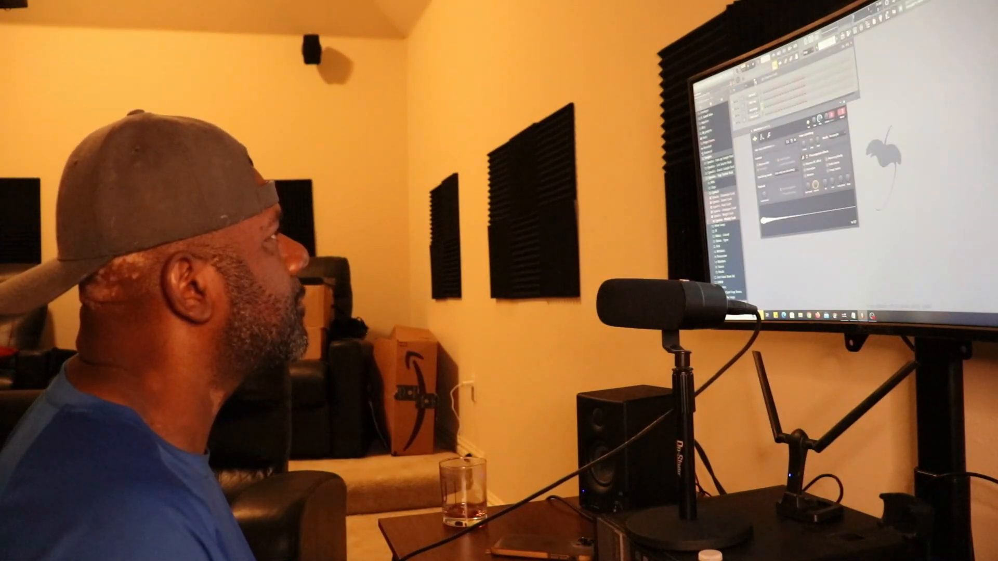
click(704, 85)
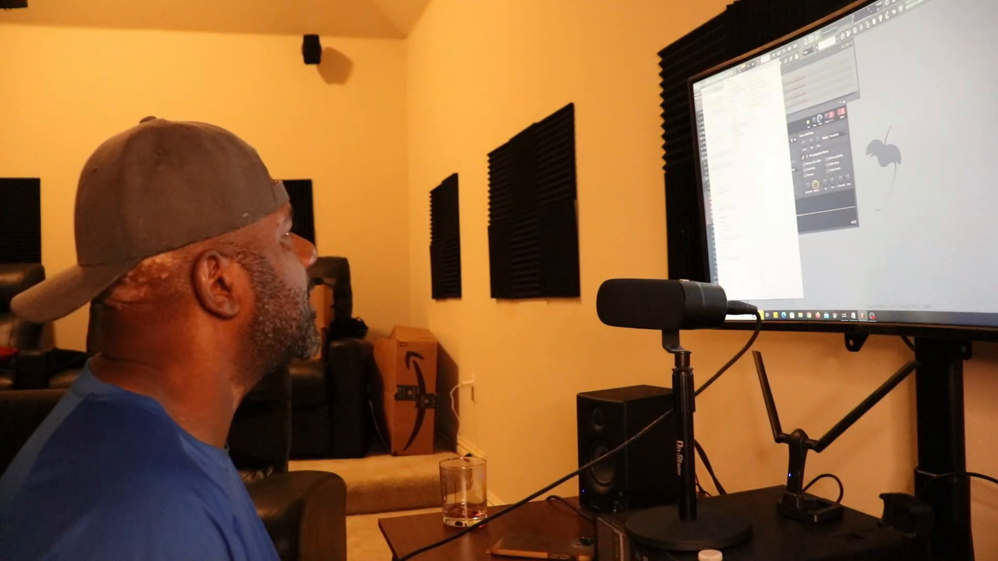
click(733, 258)
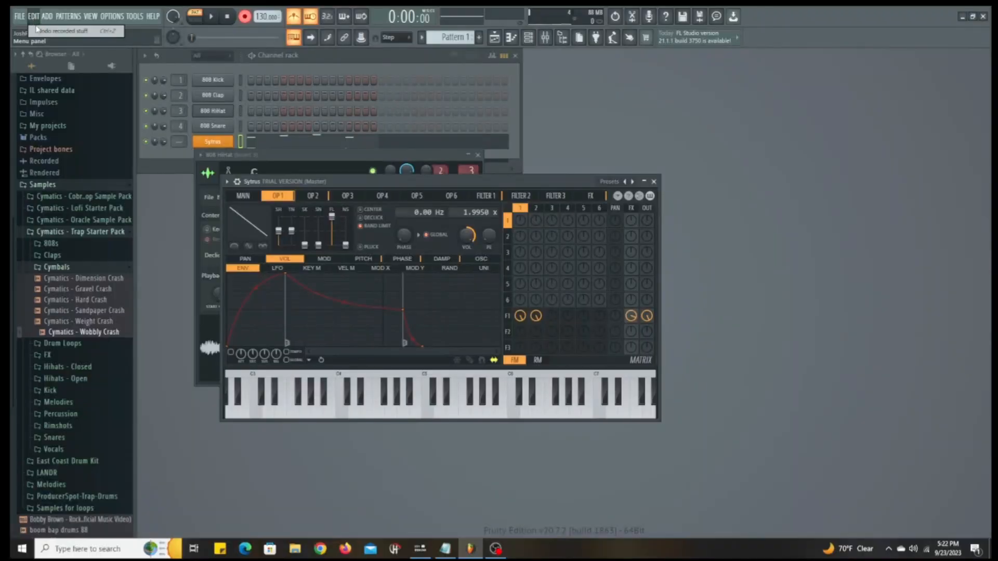
Undo the recorded Sytrus notes and record the melody again into Pattern 1
click(46, 17)
click(40, 31)
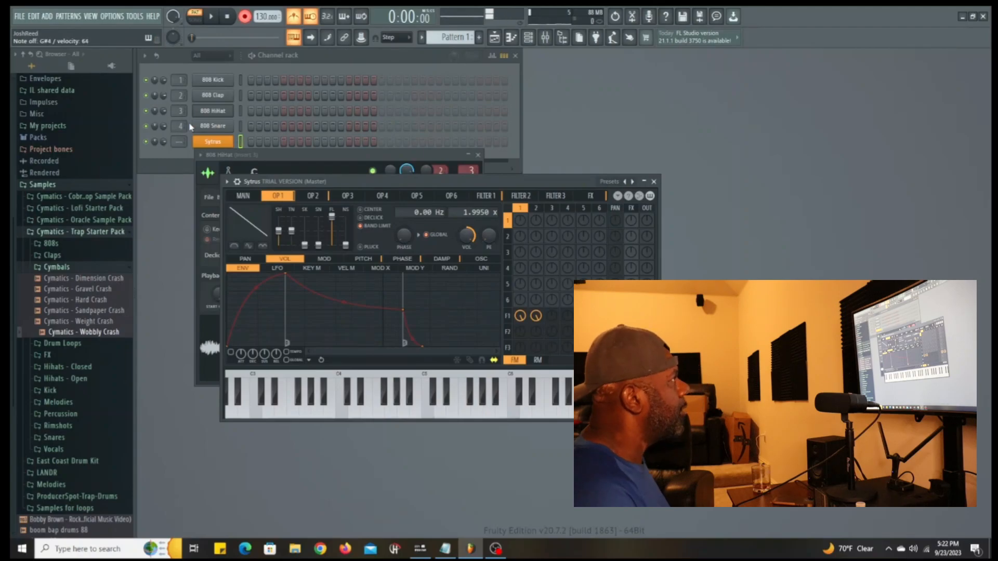
click(214, 17)
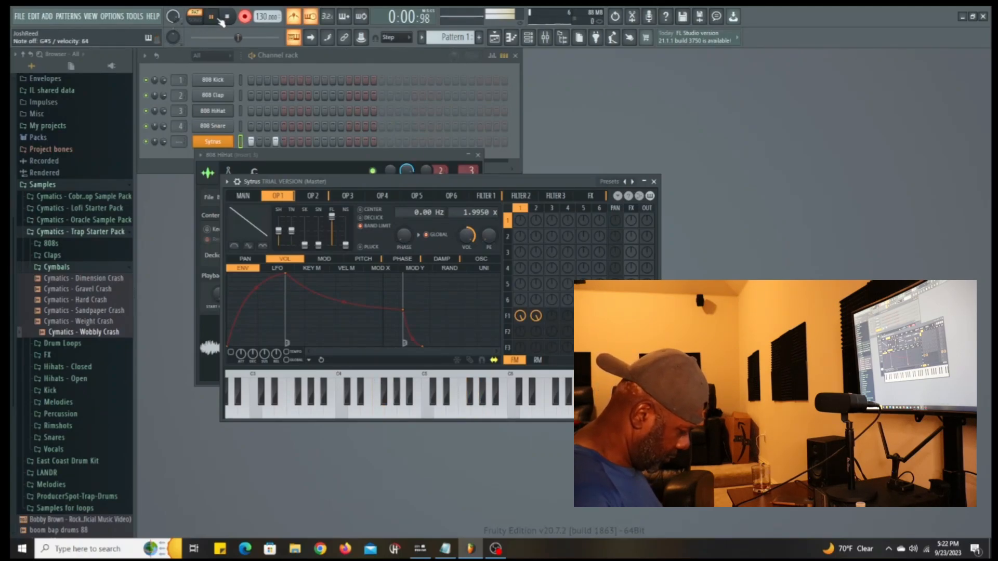
click(224, 18)
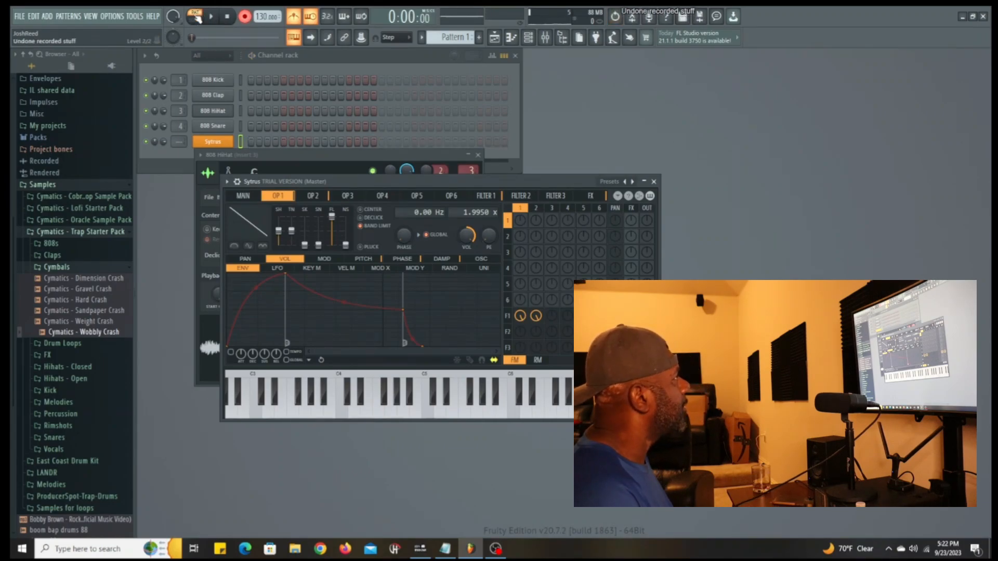
click(219, 17)
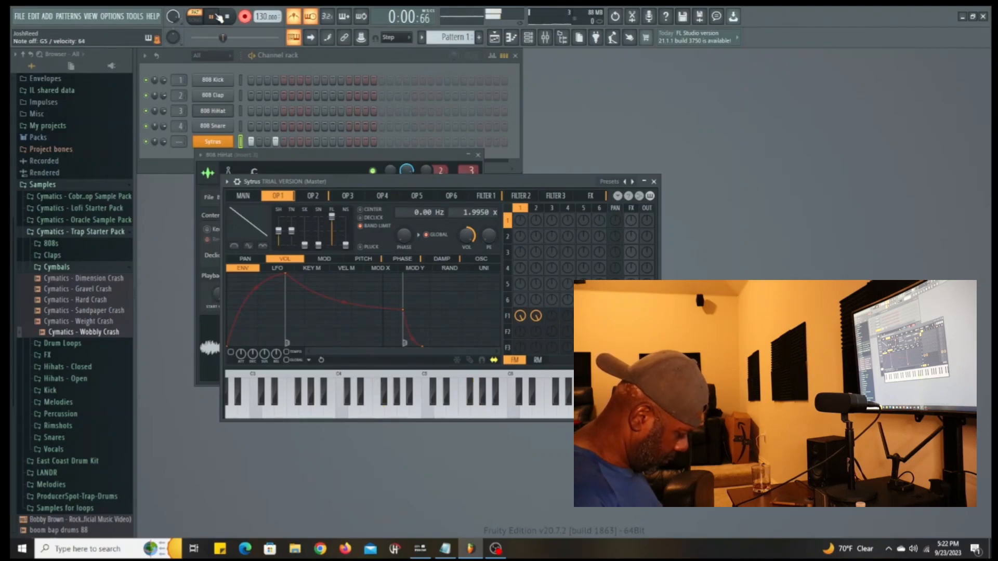
key(space)
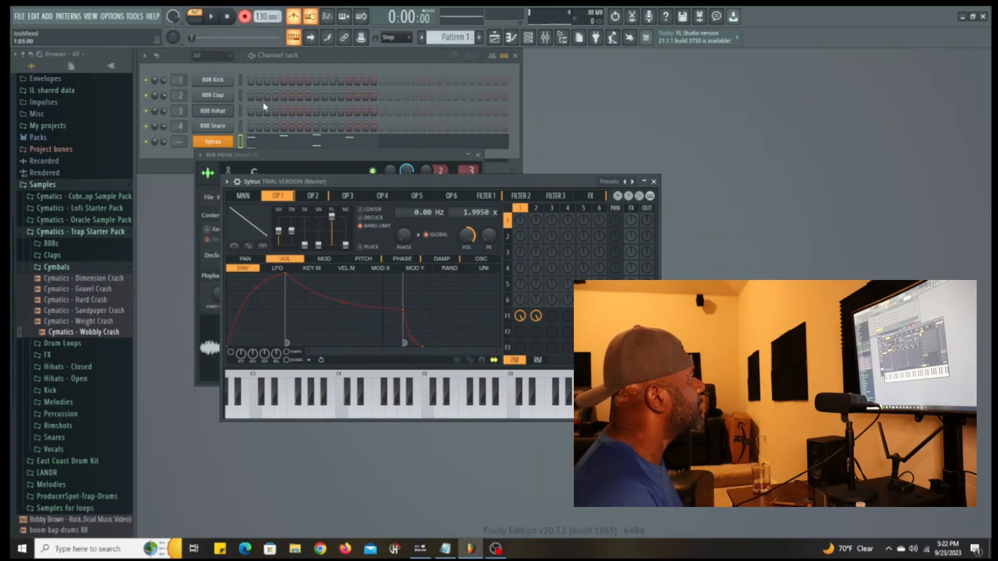
Duplicate all the Sytrus melody notes into the second bar in the piano roll
click(321, 141)
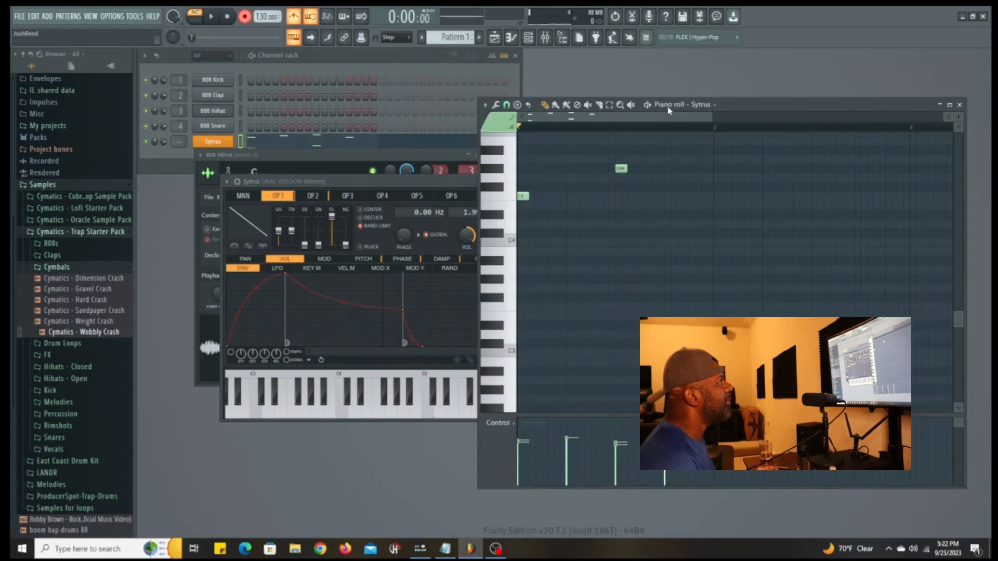
scroll(777, 291, up, 5)
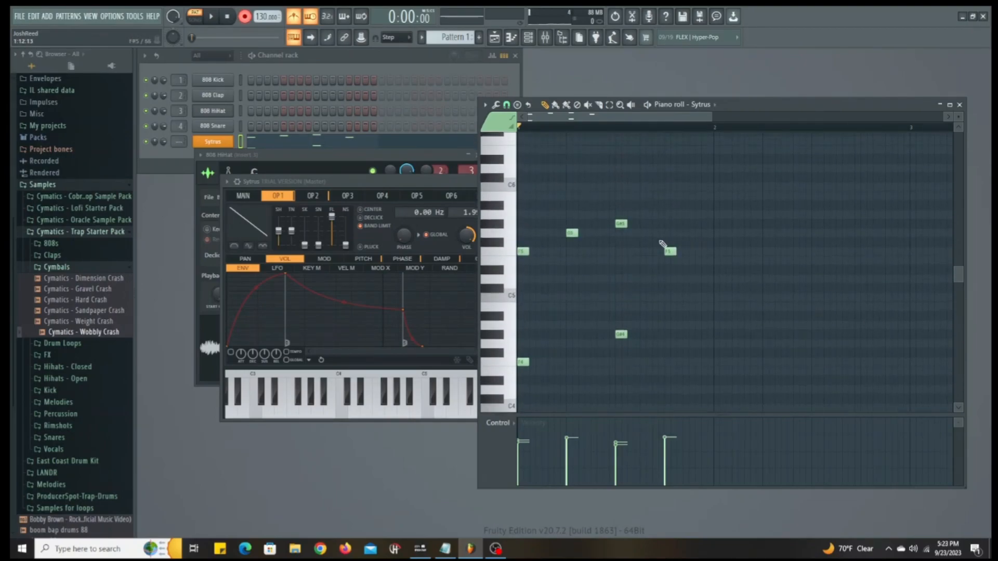
key(ctrl+a)
key(ctrl+b)
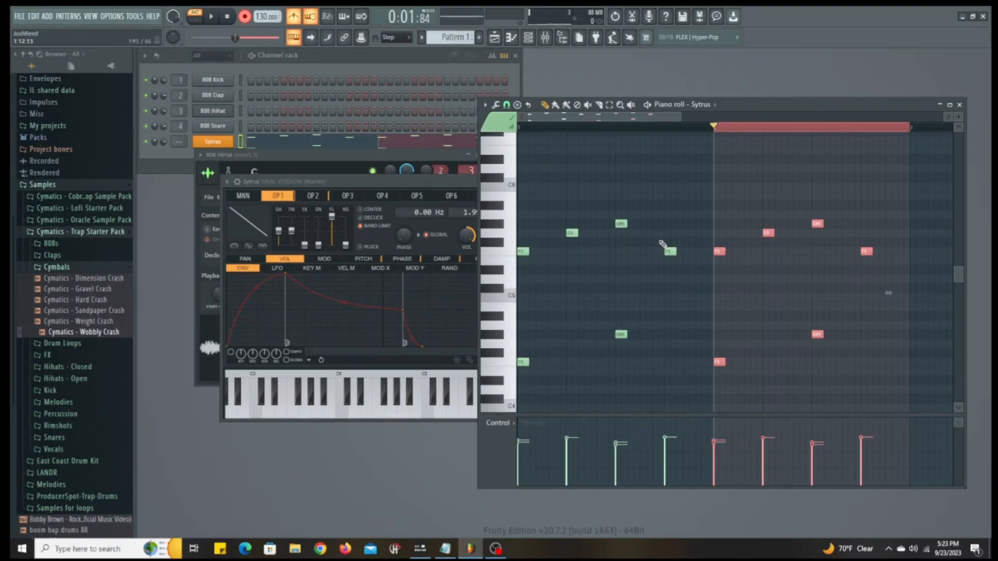
Stop playback and turn off the metronome and the wait-for-input option
click(230, 18)
click(311, 18)
click(296, 19)
Play back the two-bar Sytrus melody from near the start of the pattern and close the piano roll
key(space)
key(space)
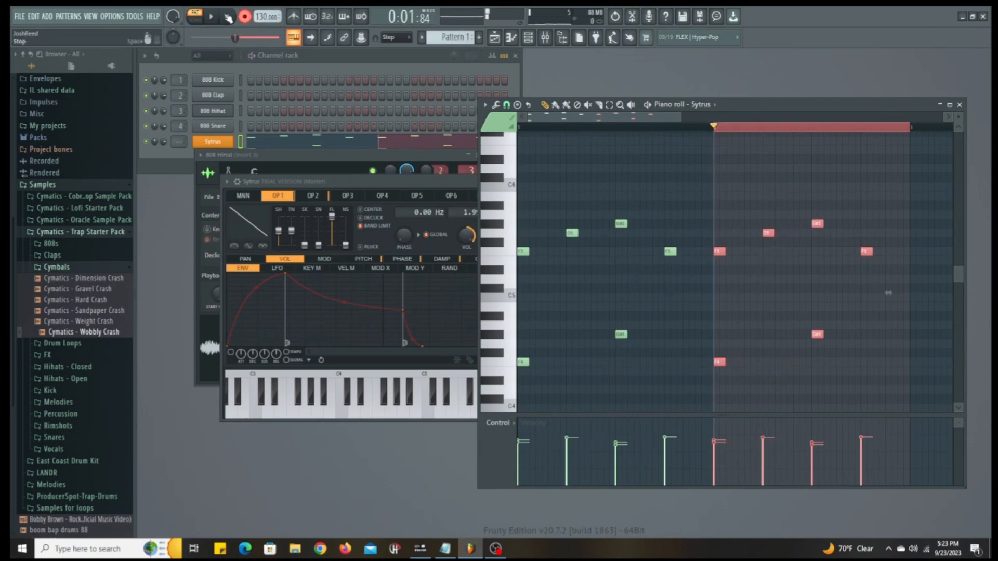
key(space)
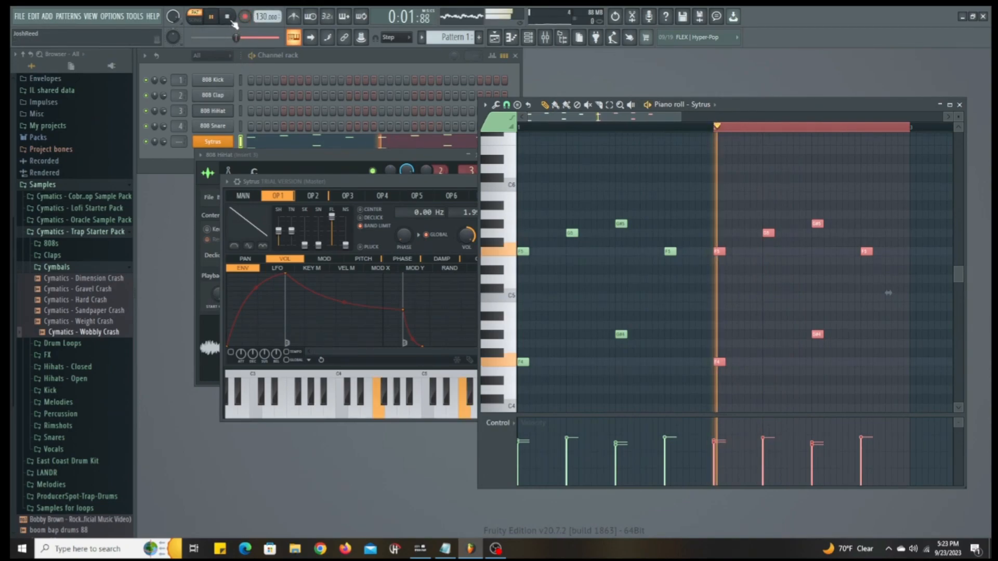
key(space)
click(533, 126)
key(space)
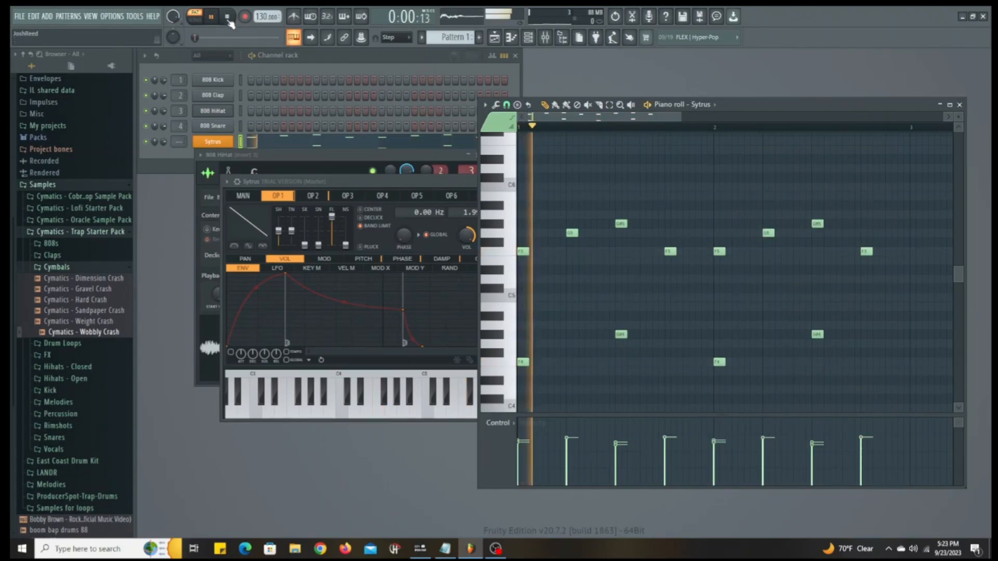
click(960, 105)
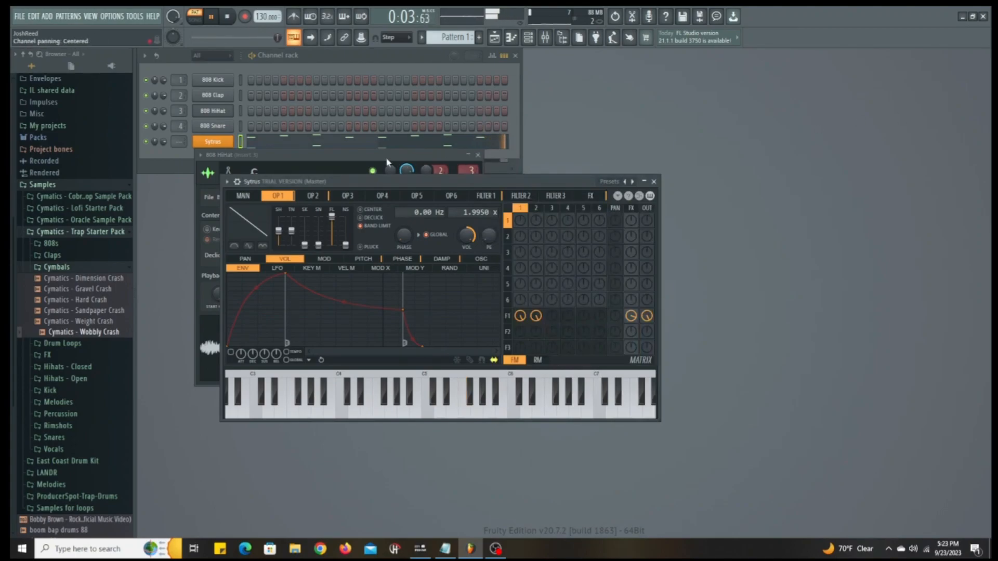
Open the 808 HiHat channel settings and stop playback
click(214, 115)
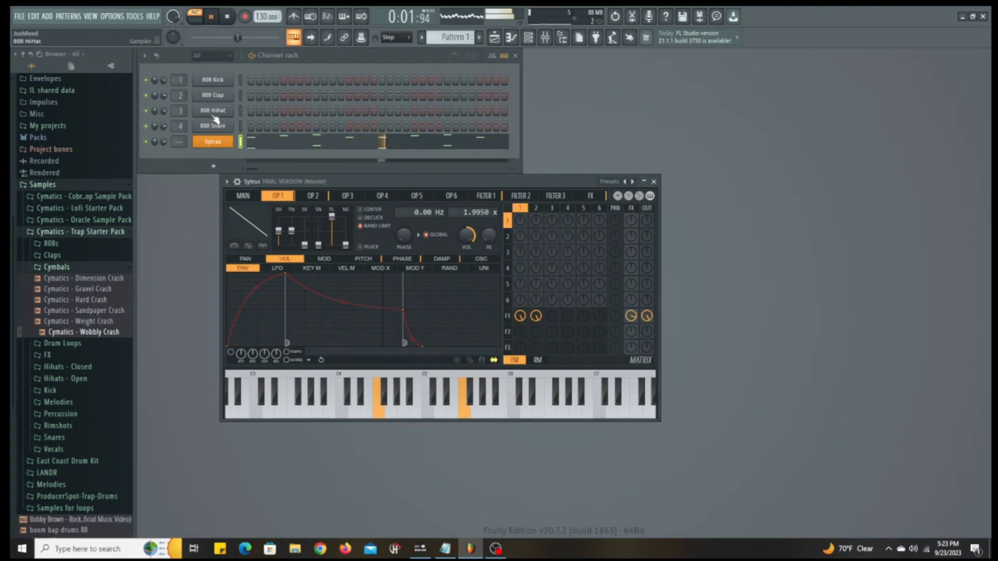
click(214, 112)
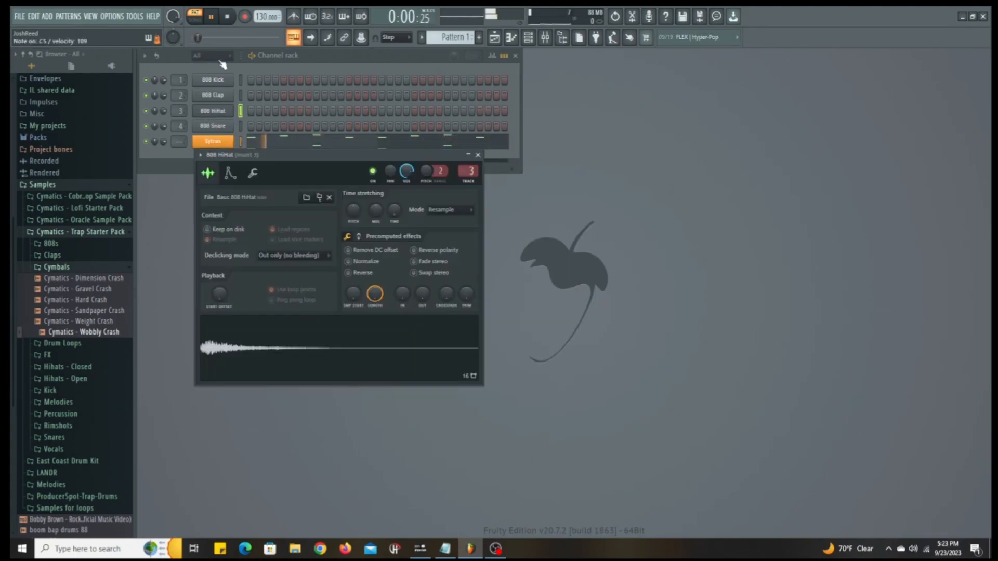
click(227, 16)
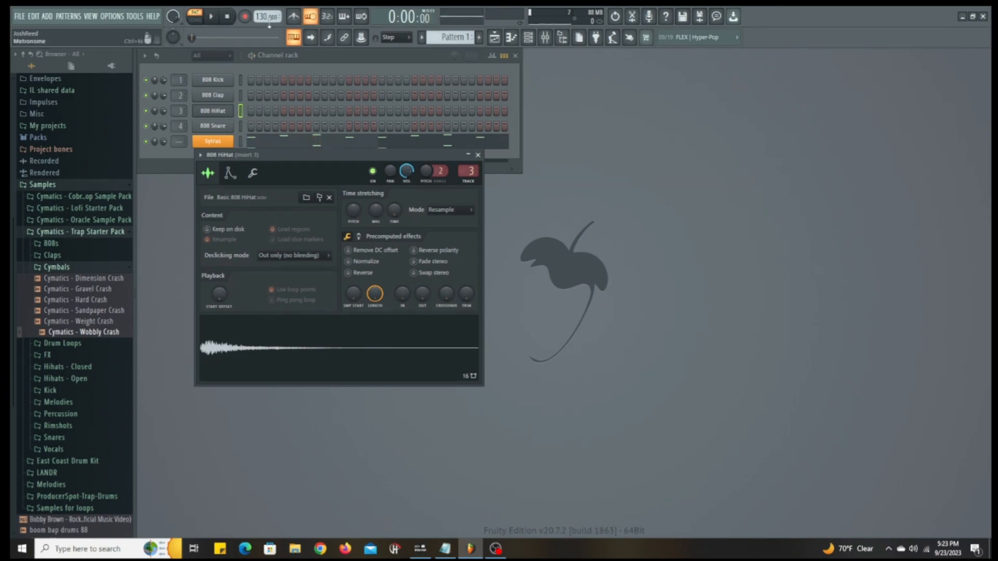
Record steady hits on every second step across both bars for the 808 HiHat, and switch off recording and wait-for-input
click(212, 17)
key(q)
key(q)
key(q)
key(q)
key(q)
key(q)
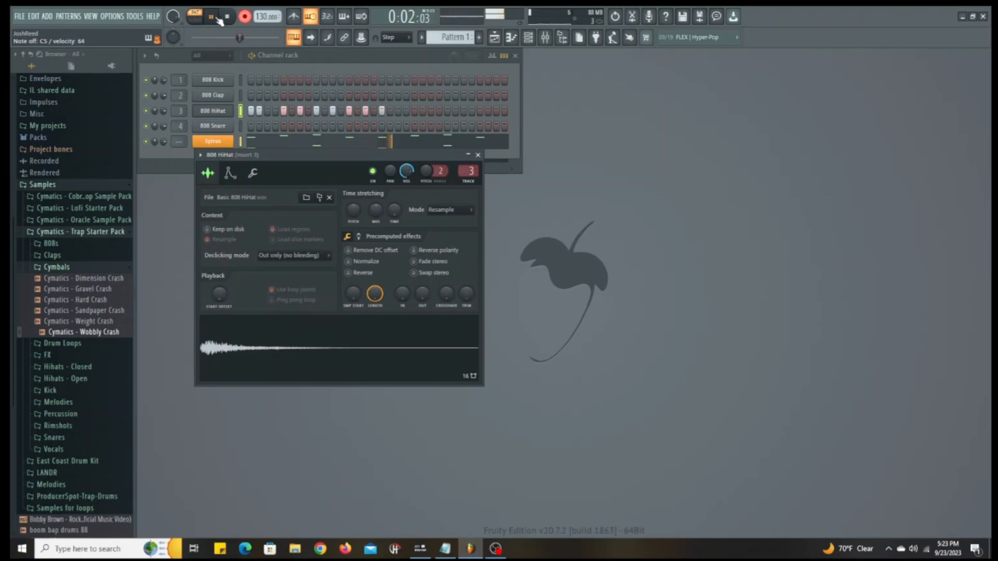
click(227, 17)
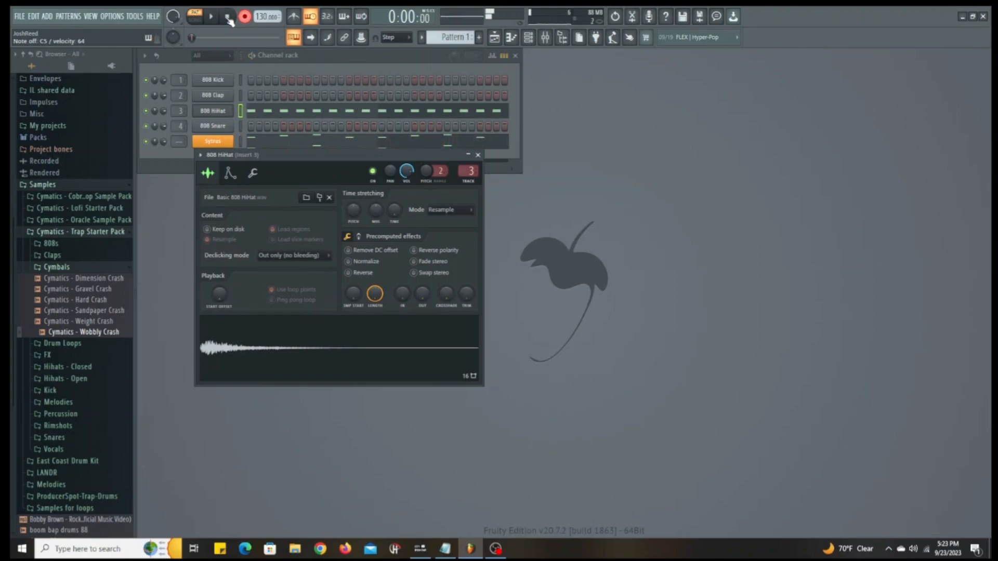
click(245, 17)
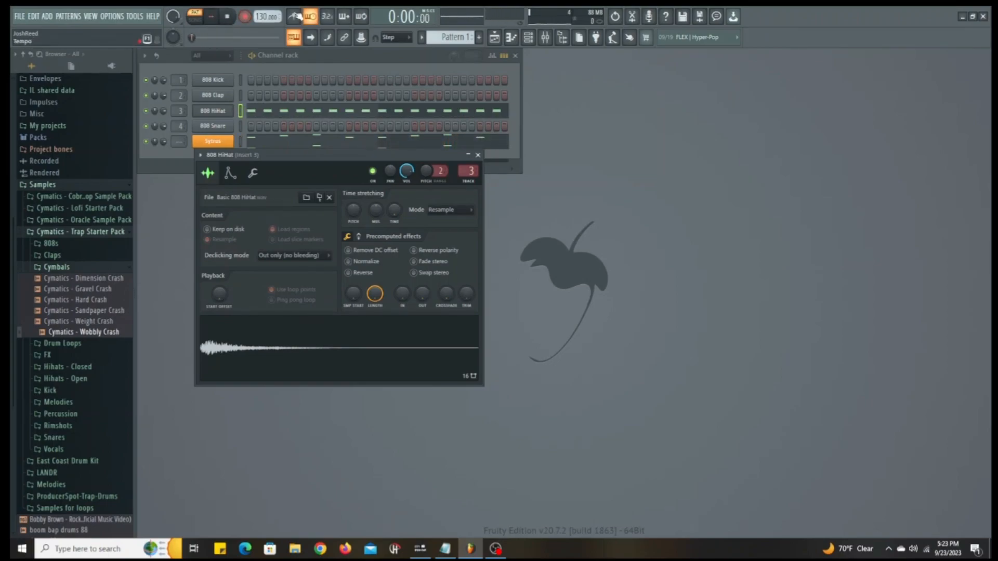
click(311, 16)
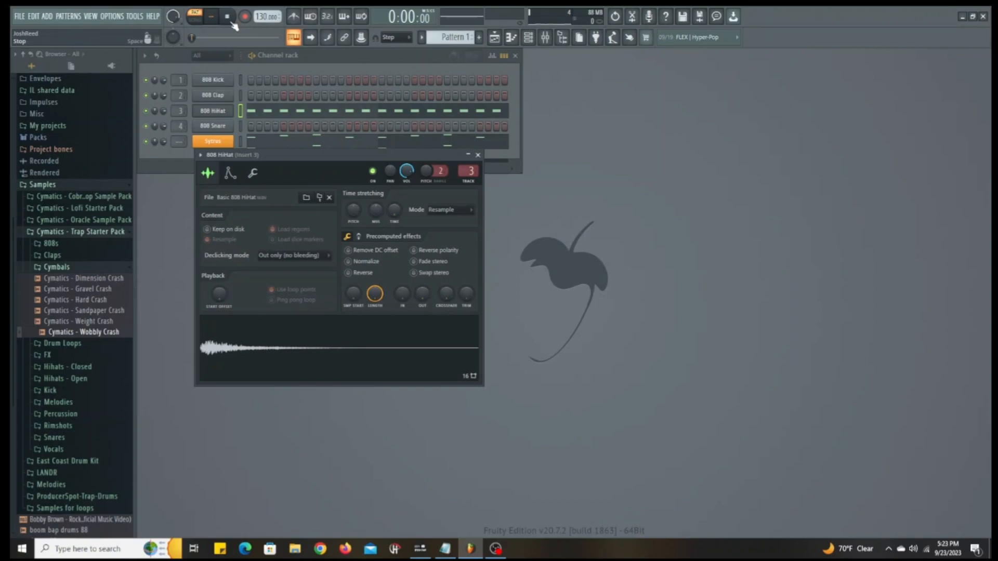
Record an 808 Clap hit on step 9 of each of the two bars, and stop playback and recording
click(215, 96)
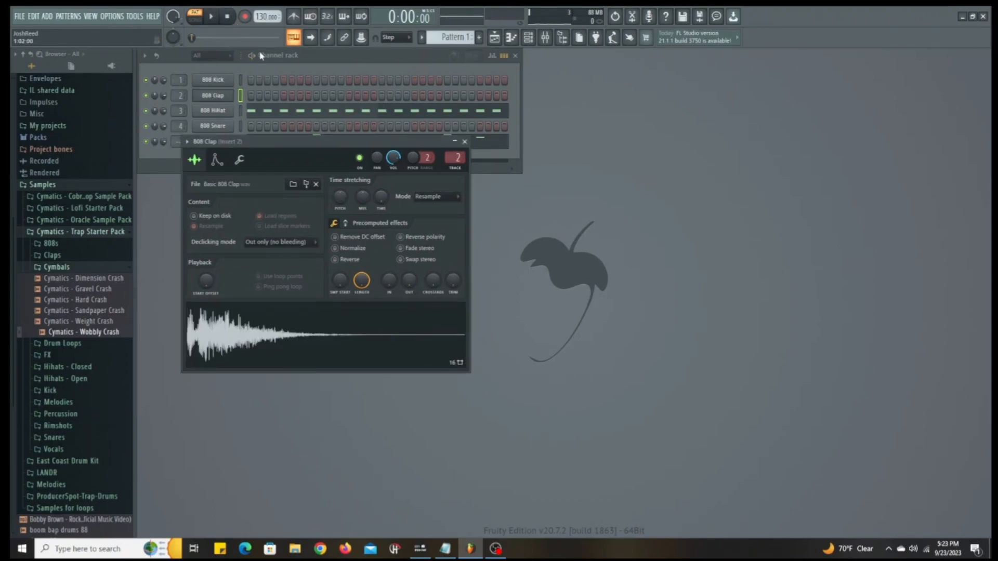
click(212, 17)
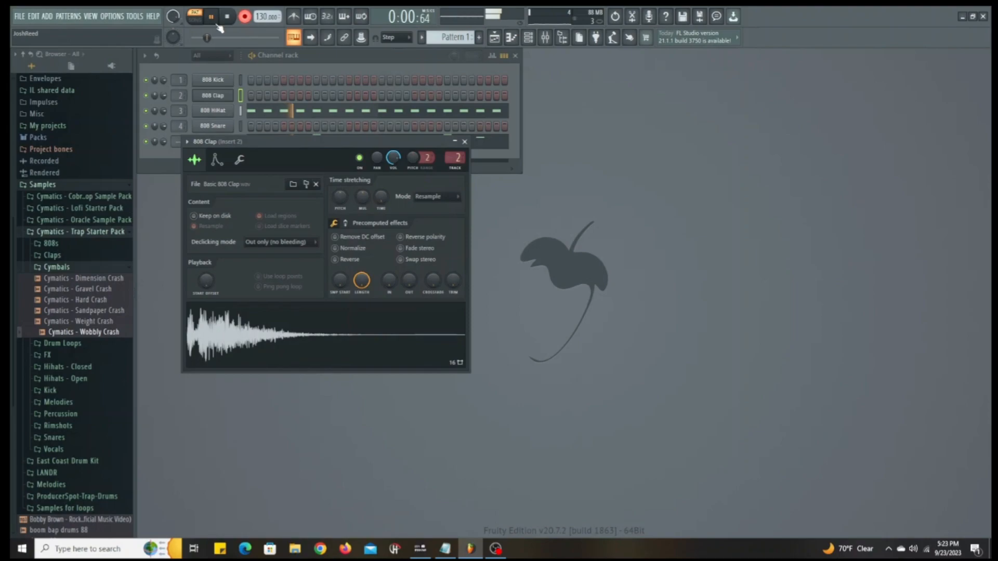
key(q)
click(229, 19)
click(245, 18)
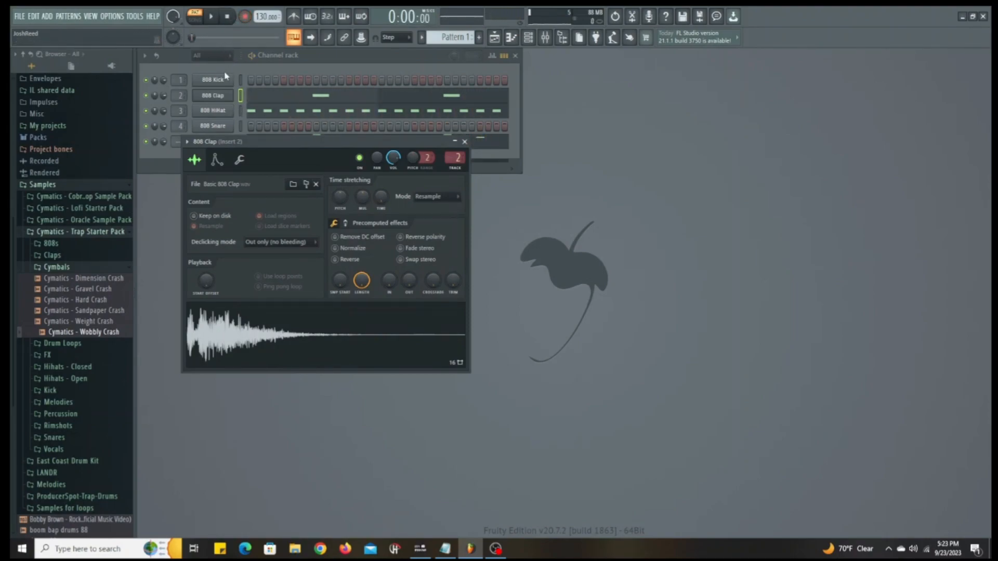
Record an 808 Snare hit on step 15 of each of the two bars and play the pattern back
click(216, 127)
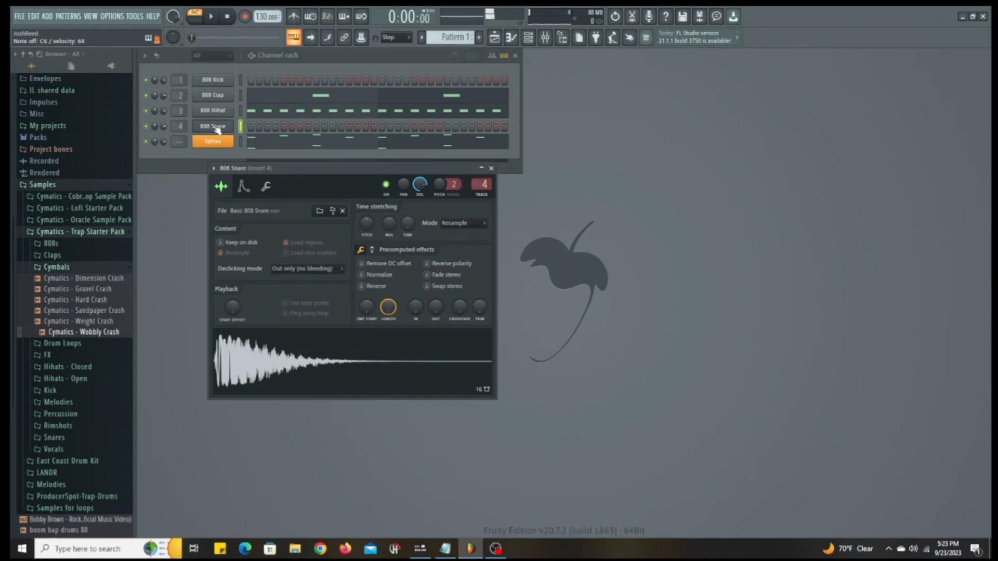
click(246, 19)
click(221, 21)
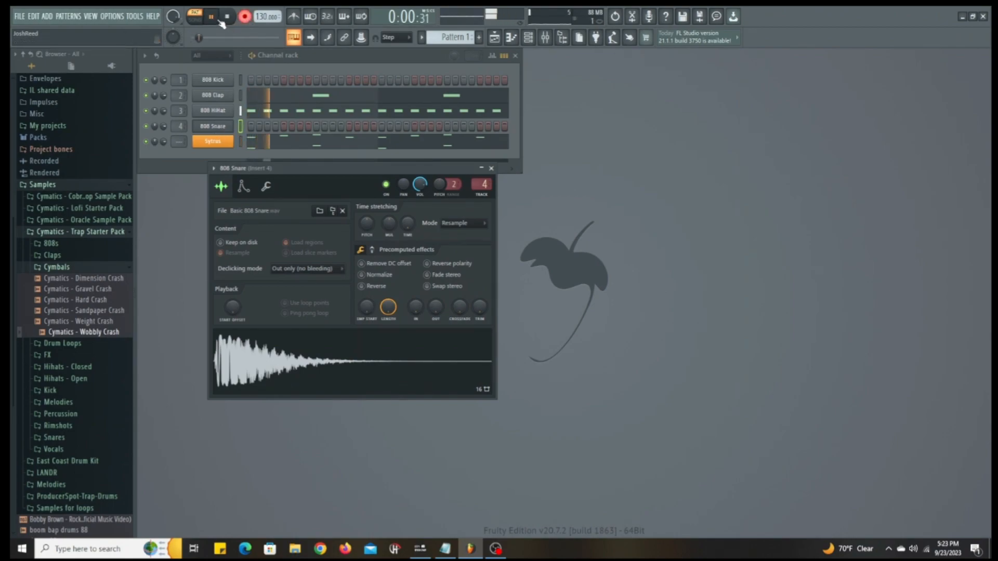
key(q)
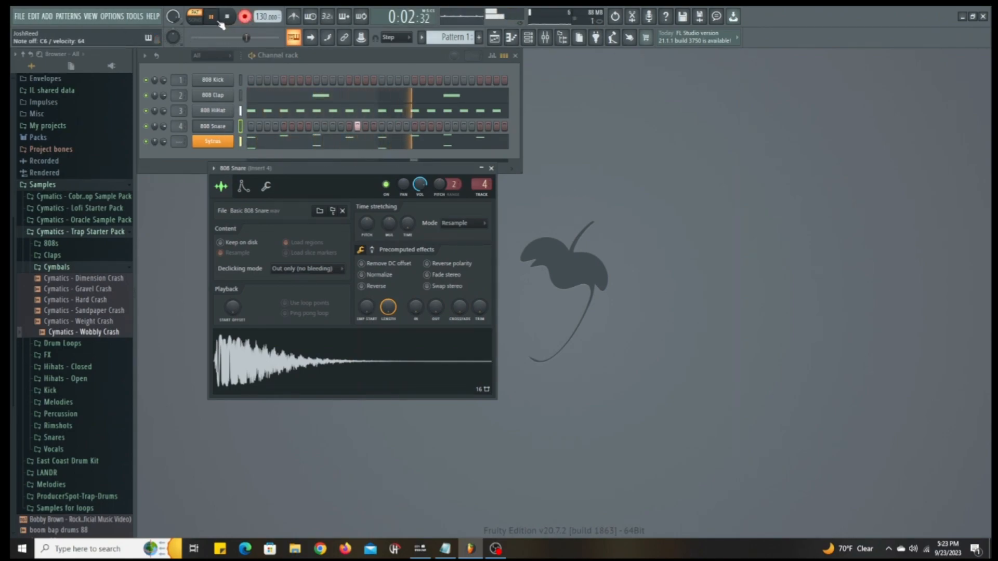
key(q)
click(227, 18)
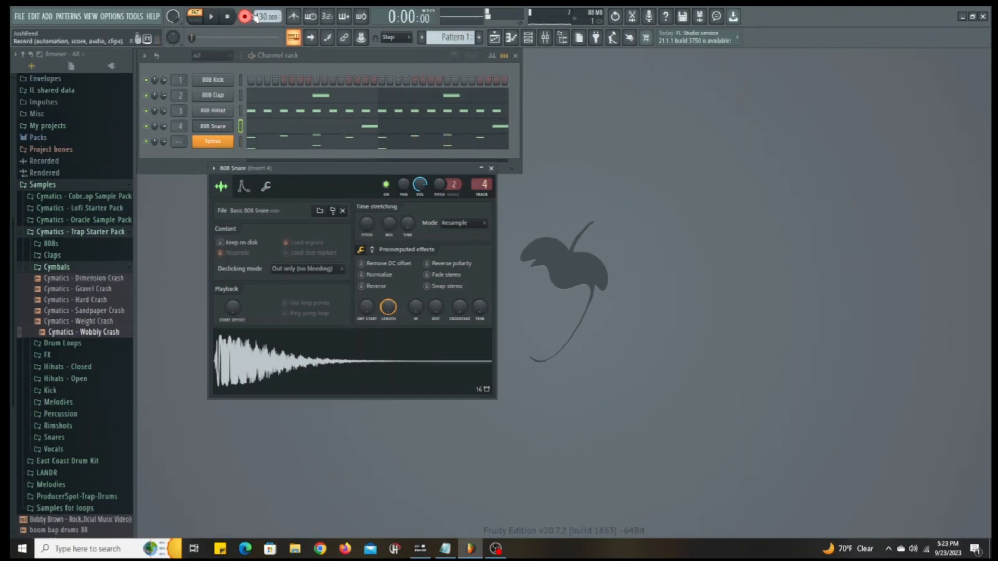
click(216, 19)
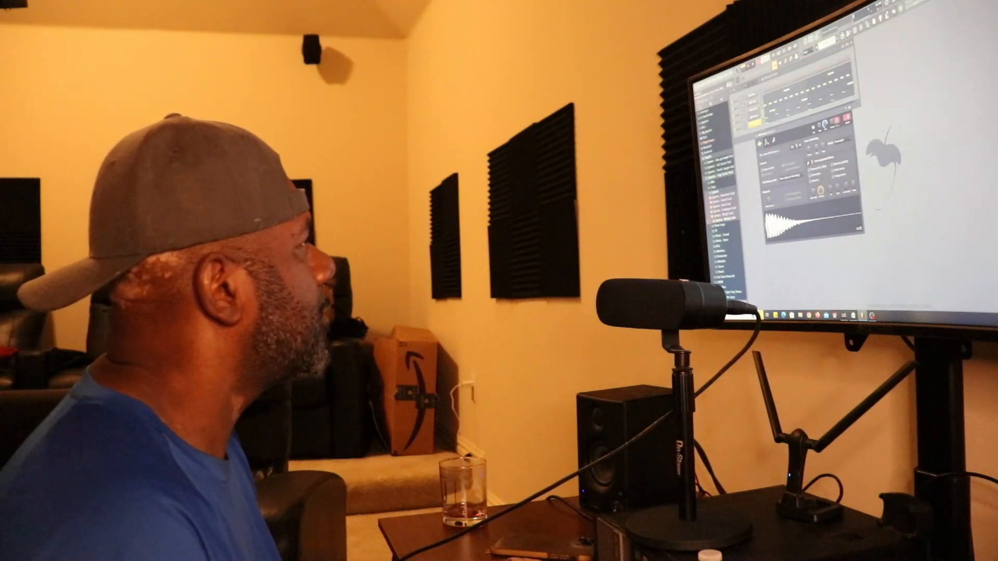
Open the 808 Kick channel settings and add the first sample of the Cymatics Trap Starter Pack's 808s folder as a new channel
click(753, 97)
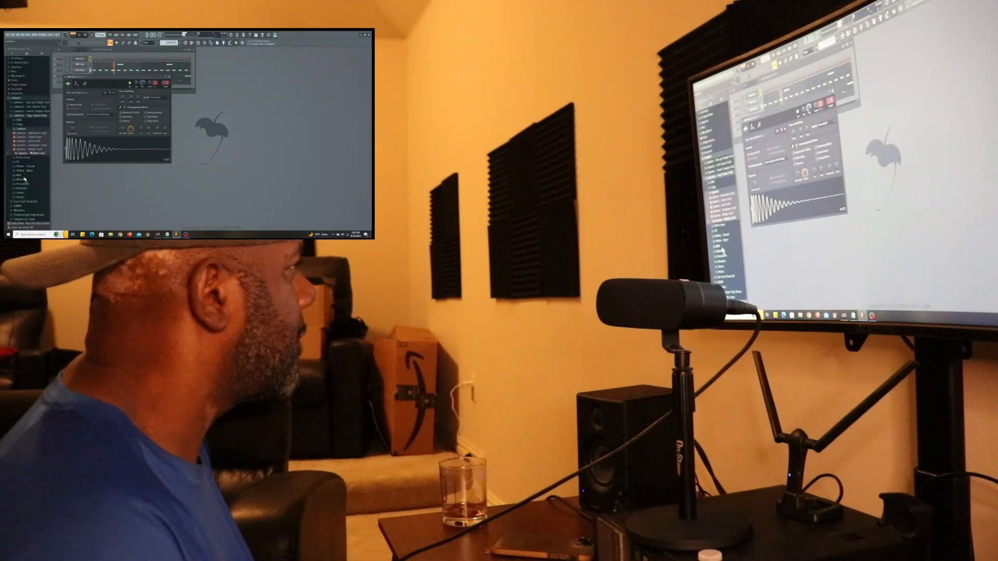
scroll(25, 178, down, 2)
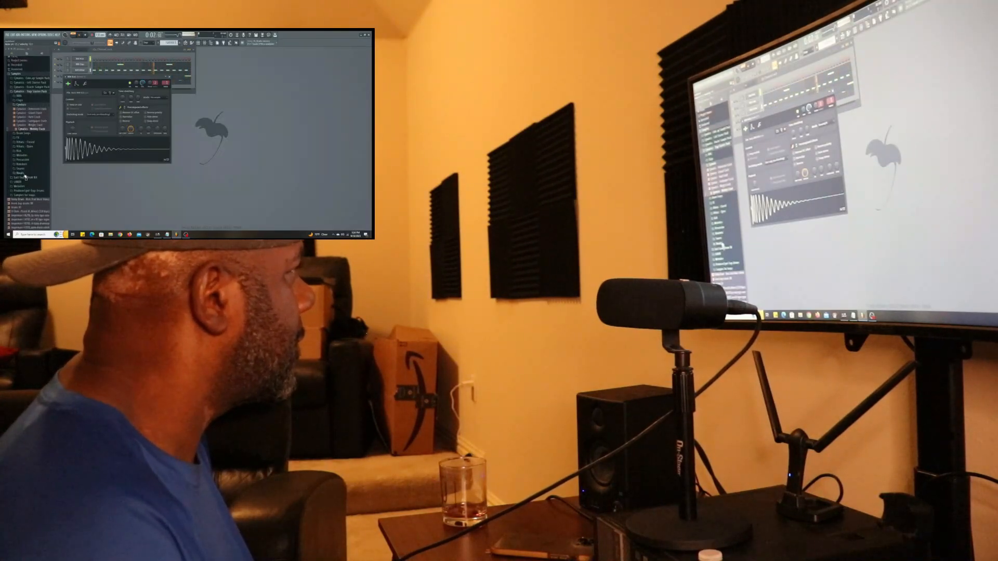
click(28, 97)
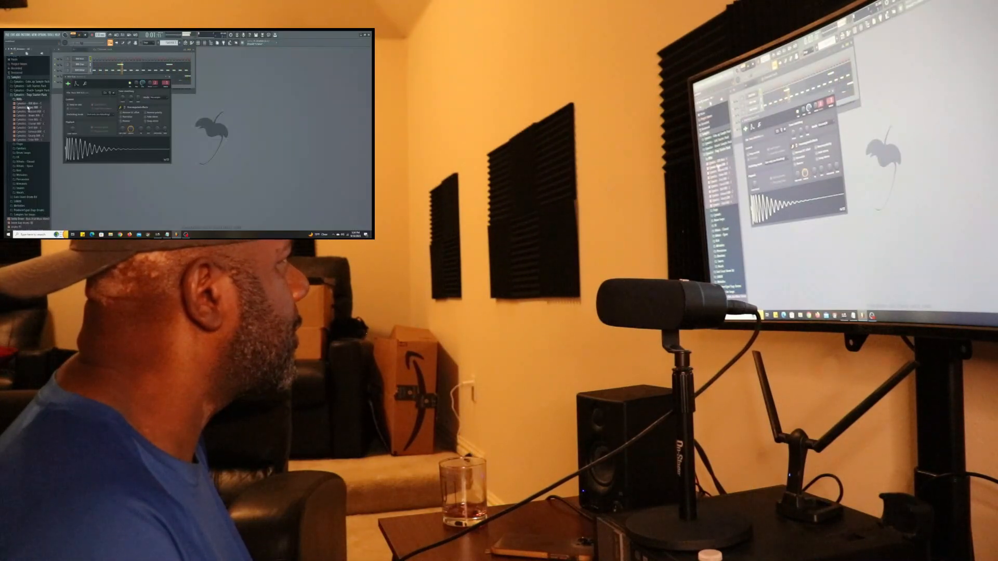
right_click(30, 104)
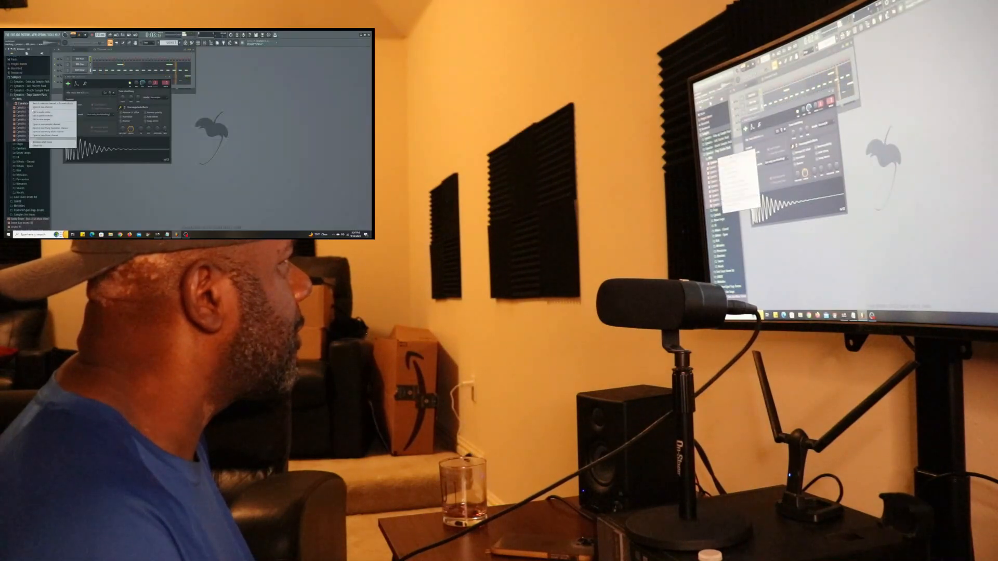
click(52, 107)
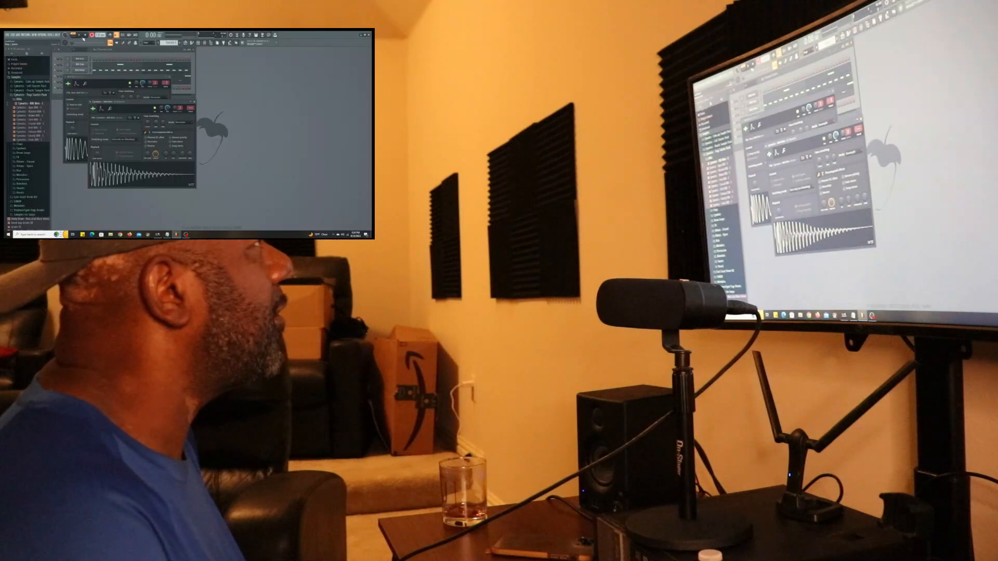
Record the bass hits for the new Cymatics 808 channel, and close its settings and those of the 808 Kick
key(space)
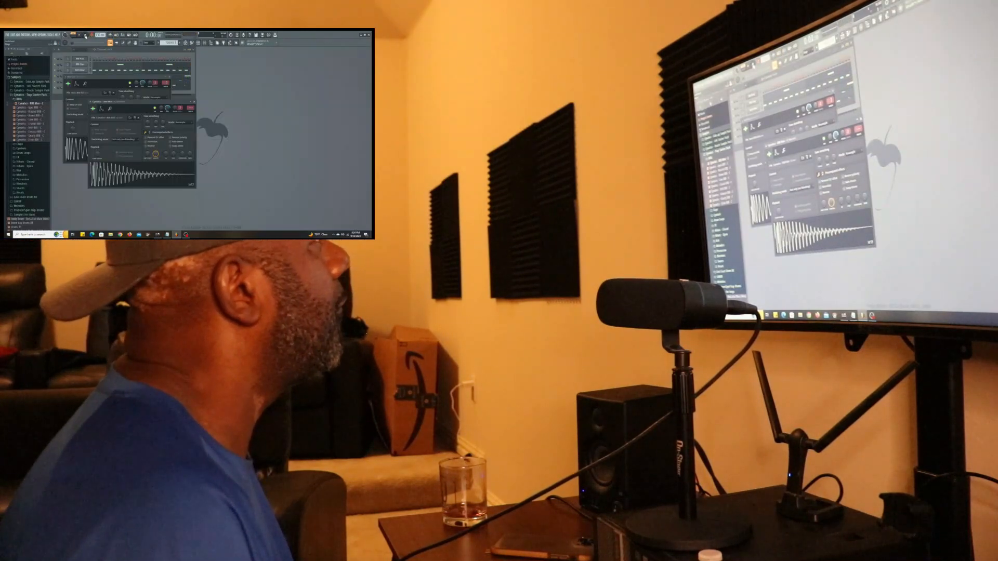
click(194, 103)
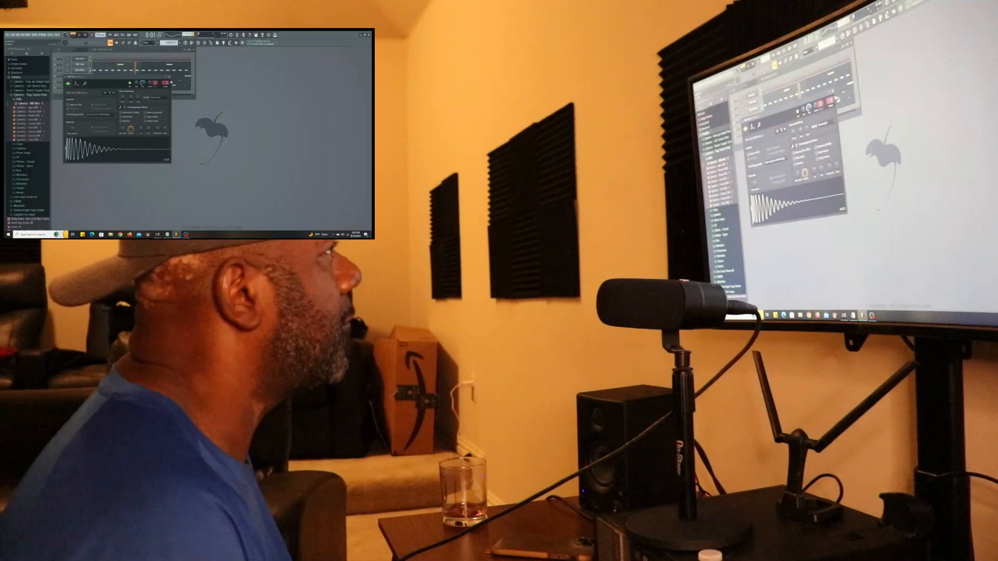
click(170, 76)
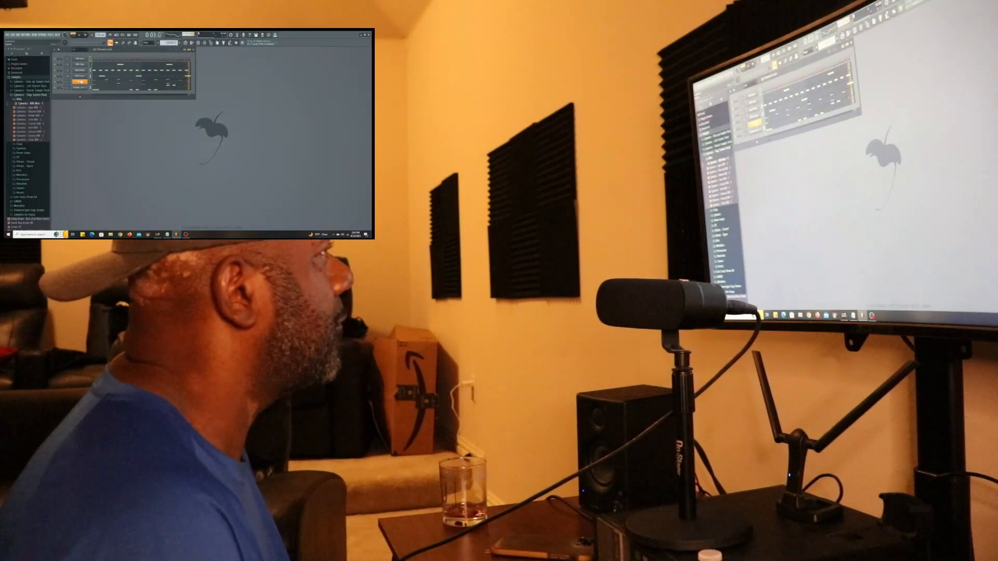
Open the 808 HiHat settings and add Cymatics - French Hihat from the Hihats - Closed folder as a new channel with evenly spaced C5 hits
click(83, 74)
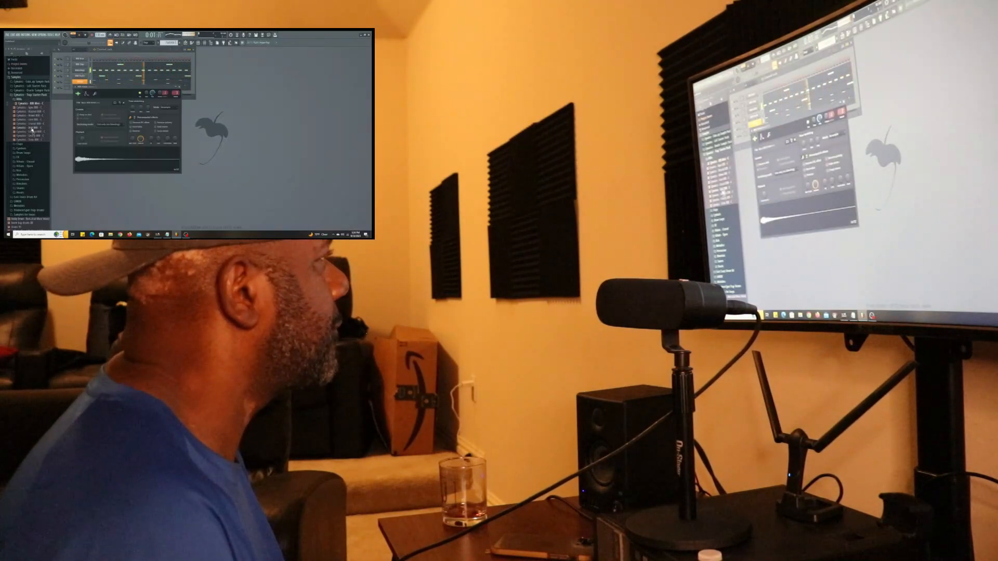
click(29, 163)
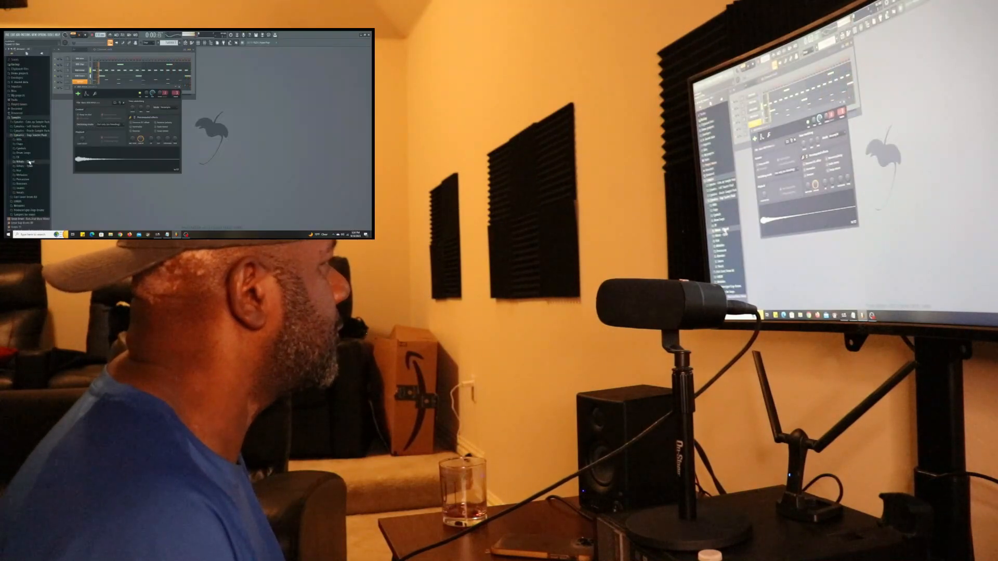
right_click(34, 180)
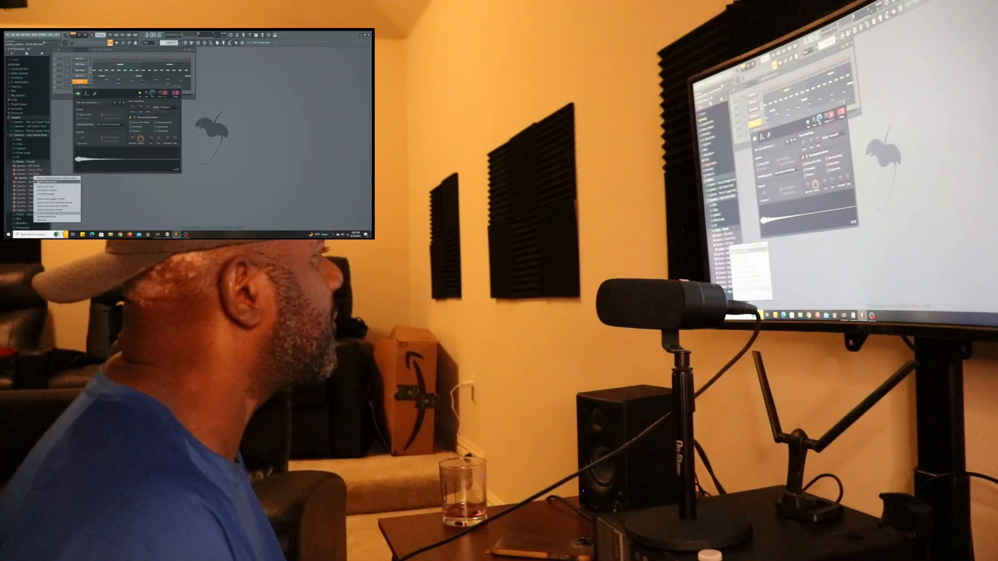
click(44, 182)
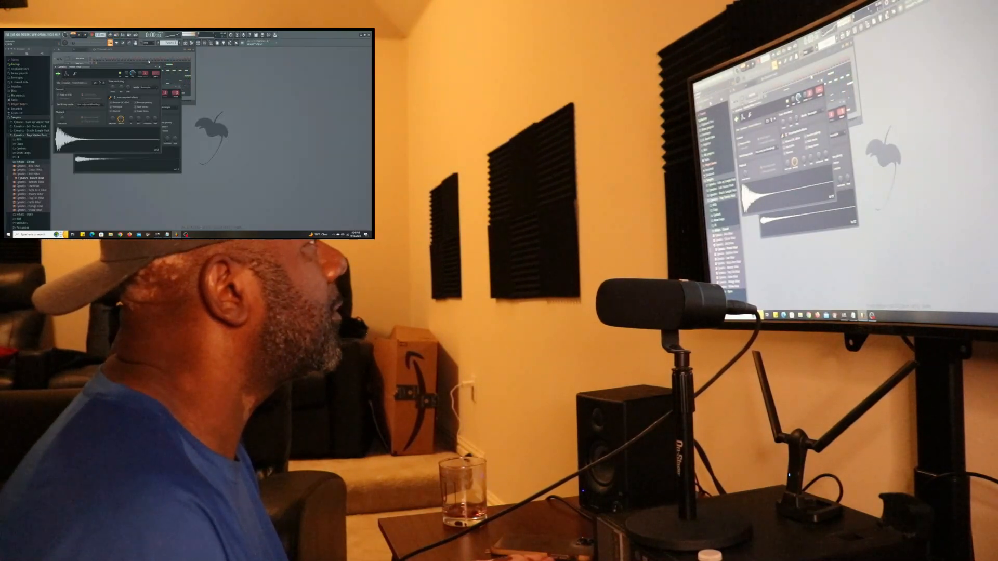
Close the 808 HiHat settings, and briefly reopen and close the French Hihat channel settings
click(161, 68)
click(180, 88)
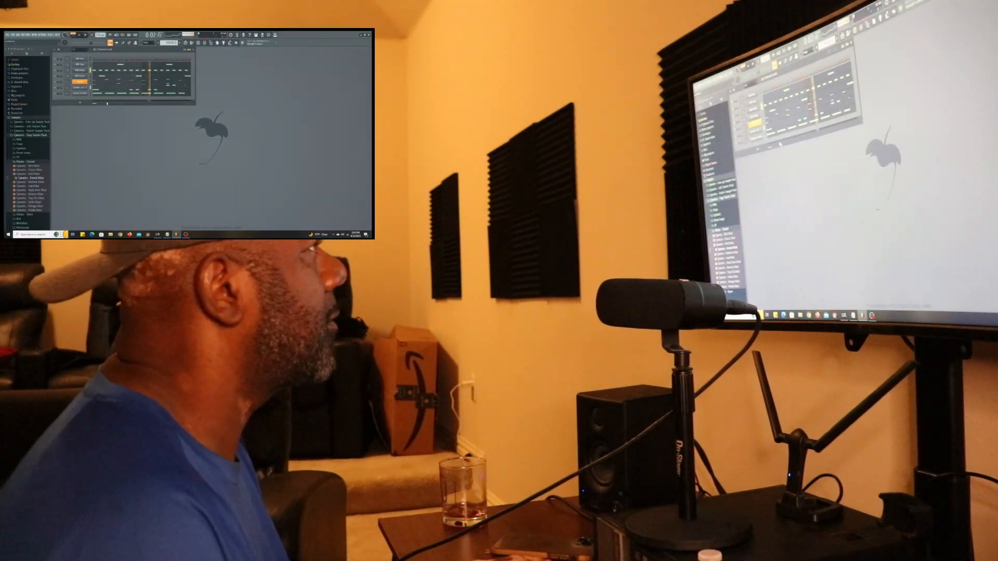
click(81, 93)
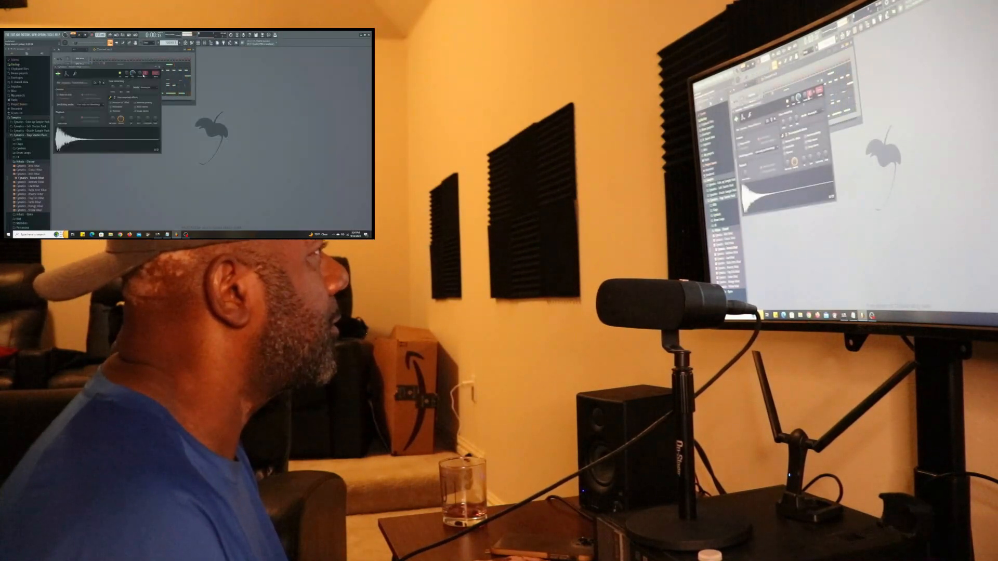
click(160, 68)
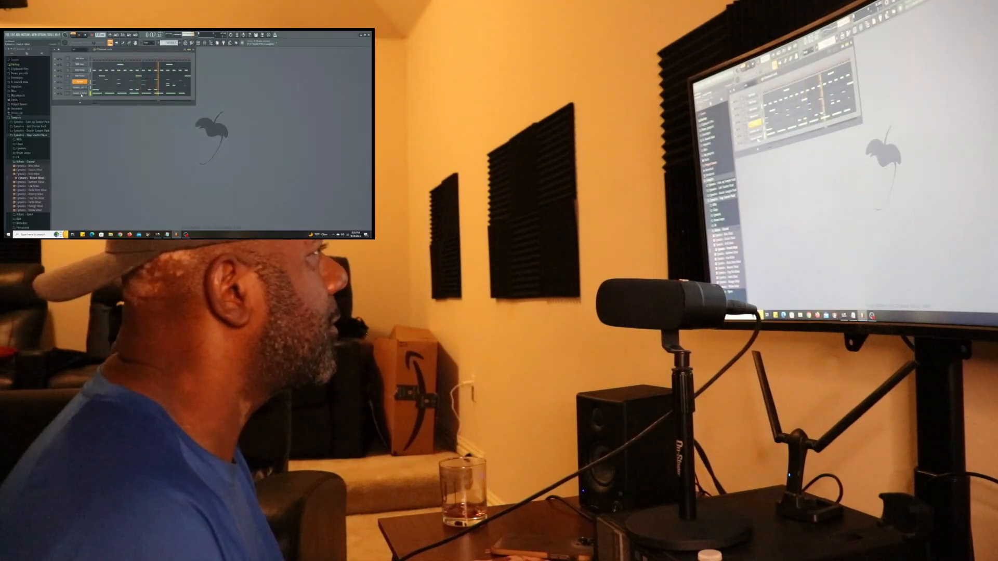
Add three short A#4 notes before the third C5 hit in the French Hihat piano roll, play the pattern and close the piano roll
right_click(82, 94)
click(95, 93)
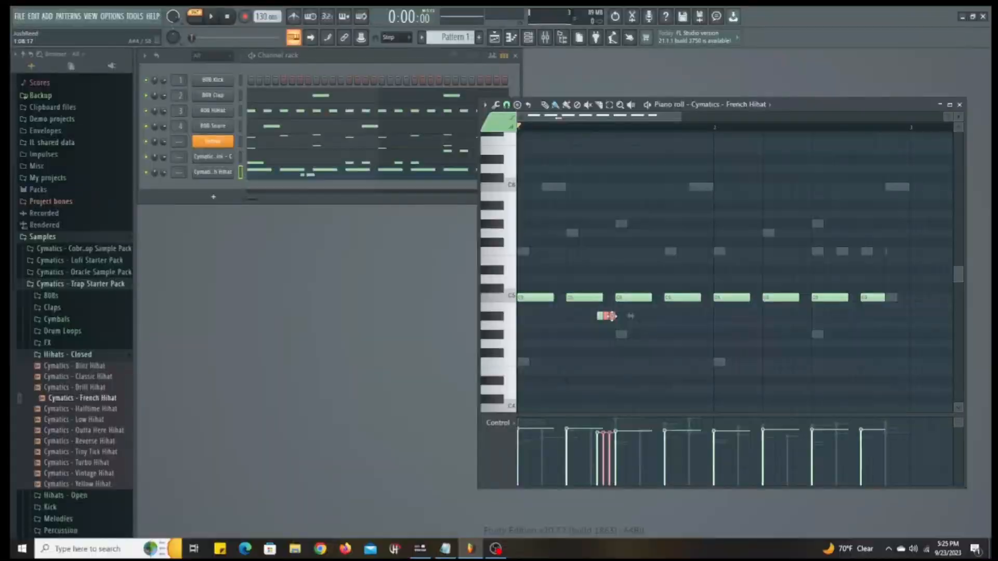
key(space)
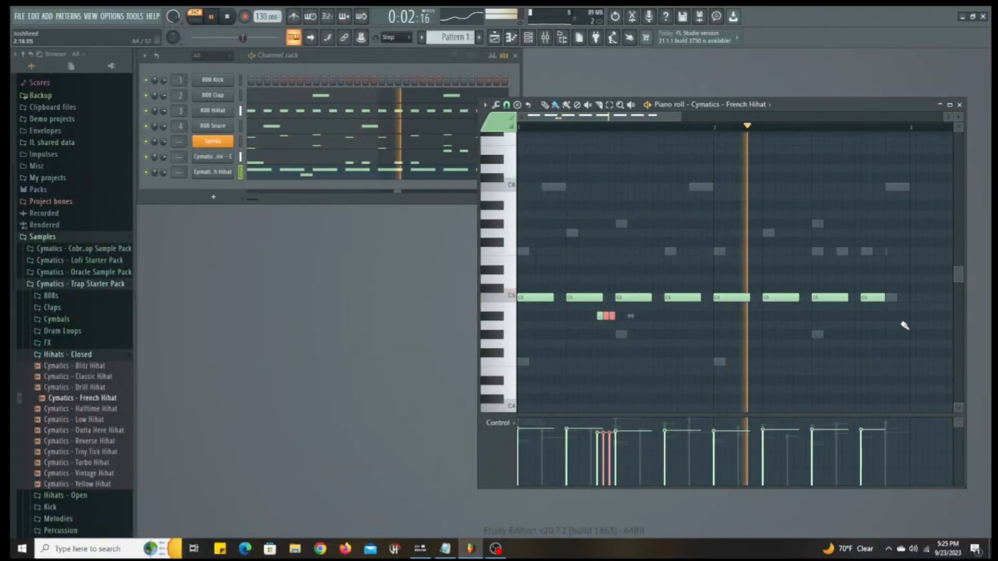
click(960, 105)
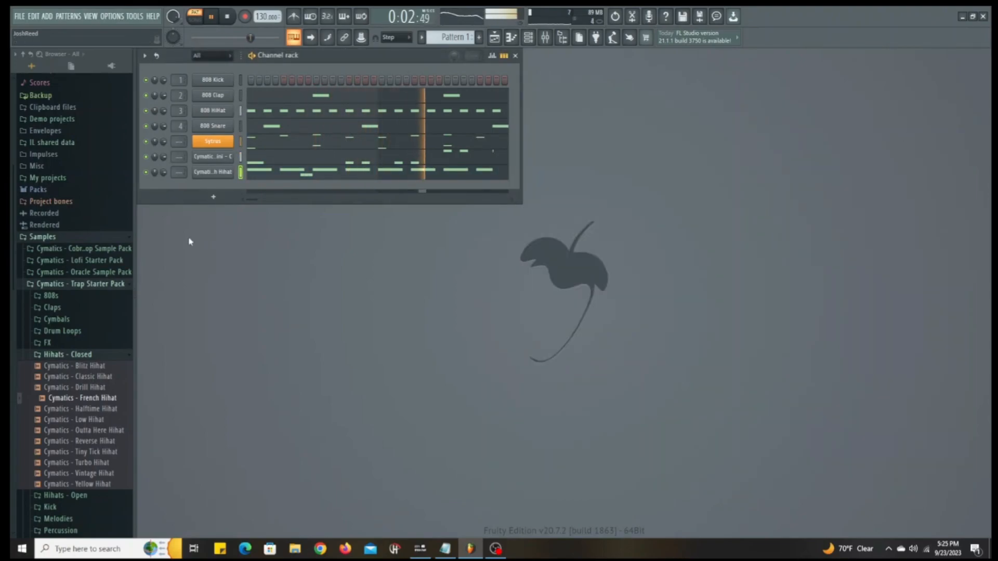
Add a second Sytrus channel and load its Dream time preset
click(47, 16)
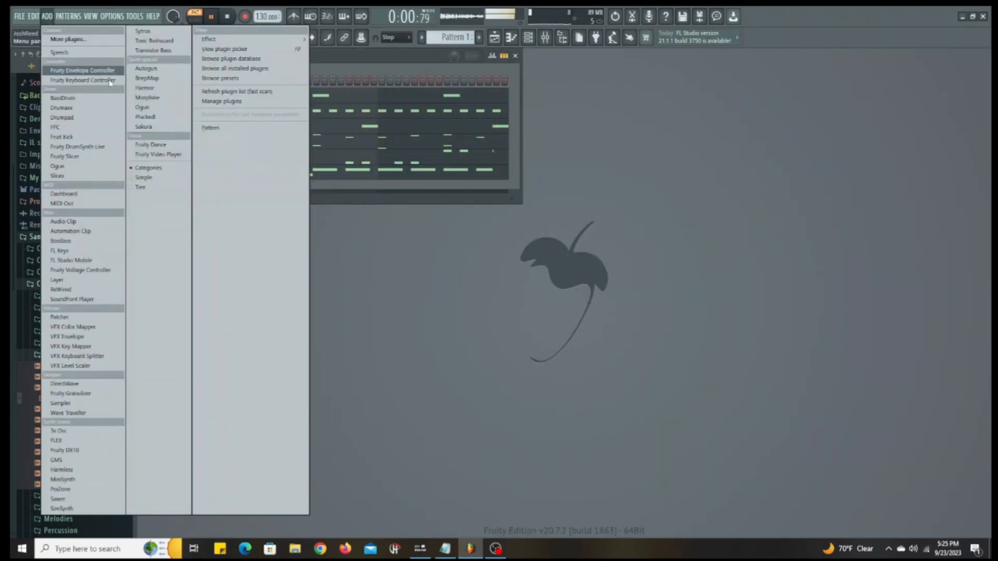
click(150, 32)
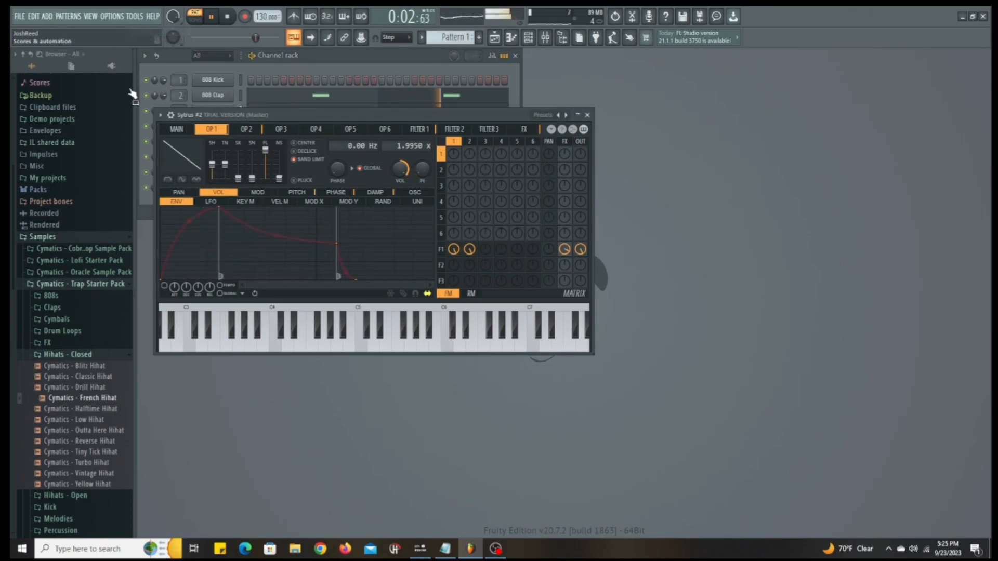
click(160, 115)
click(185, 147)
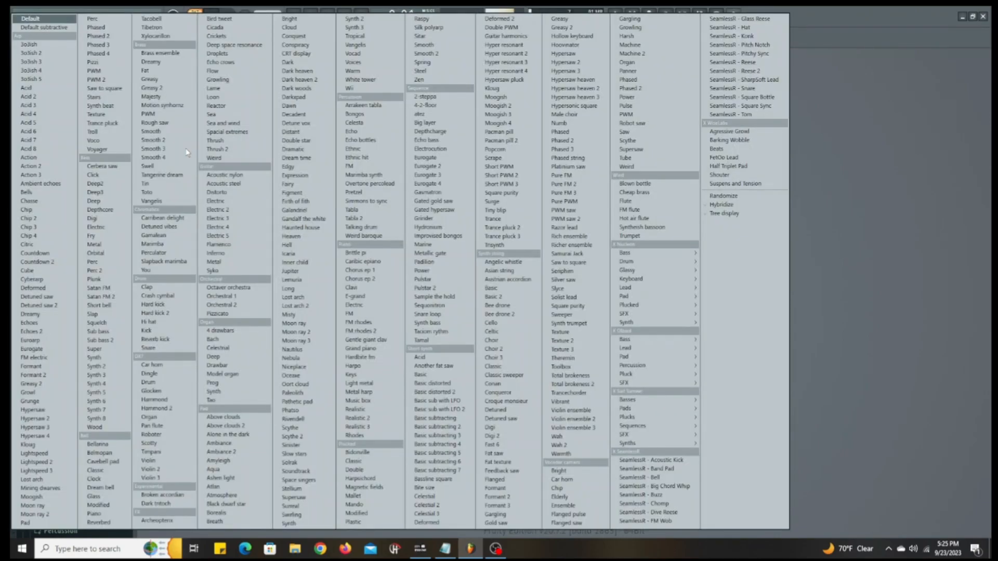
click(319, 160)
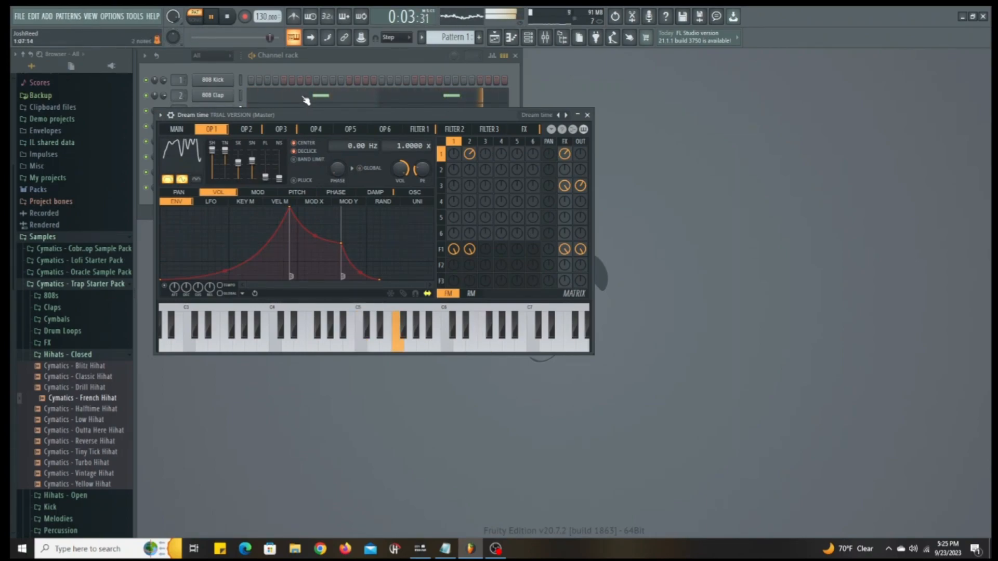
Move the new Sytrus window below the channel rack, load the Lemuria preset and restart playback
drag(310, 115, 366, 252)
click(221, 190)
click(228, 18)
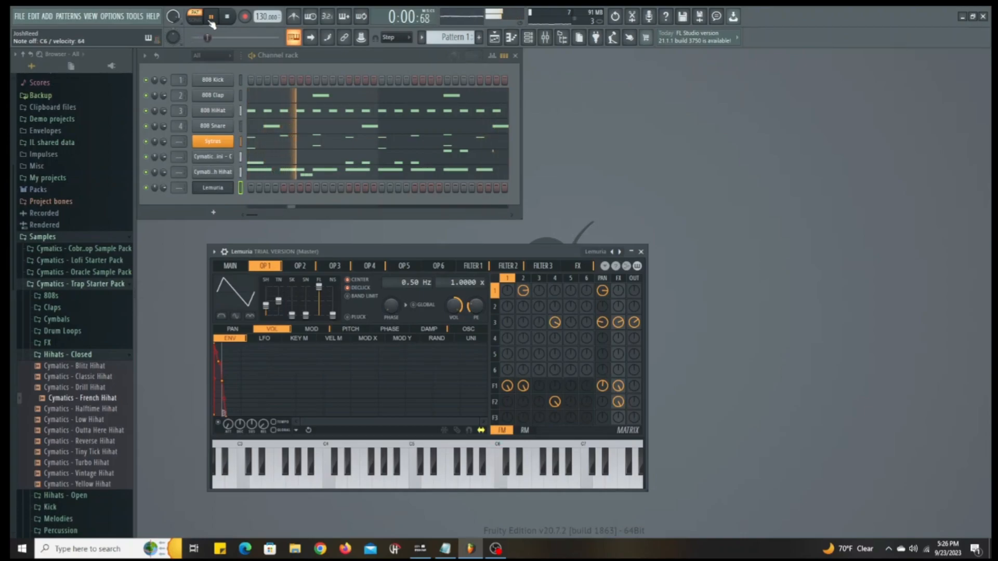
Audition the Clavi preset on the second Sytrus channel and stop playback
click(214, 252)
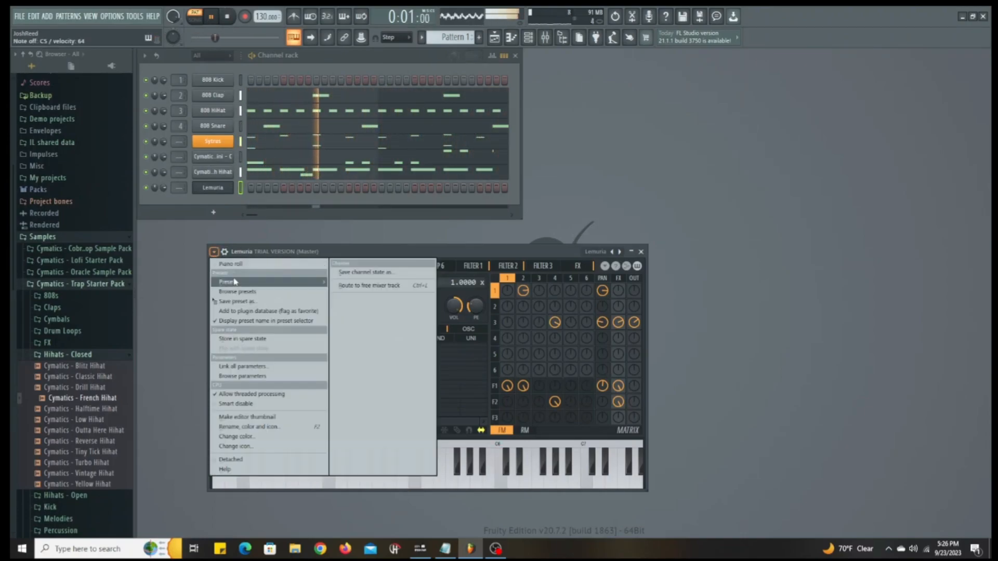
mouse_move(248, 284)
click(363, 289)
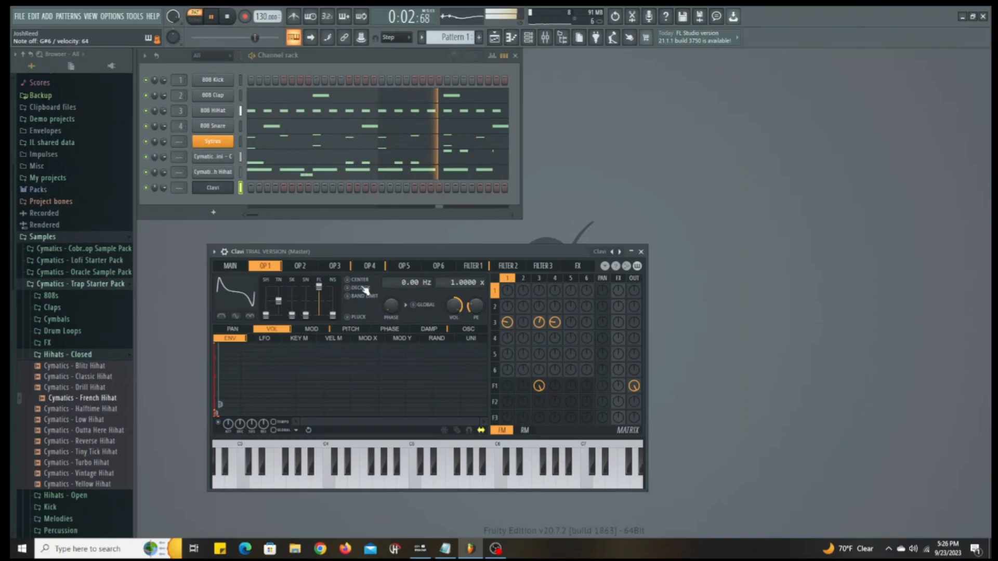
key(space)
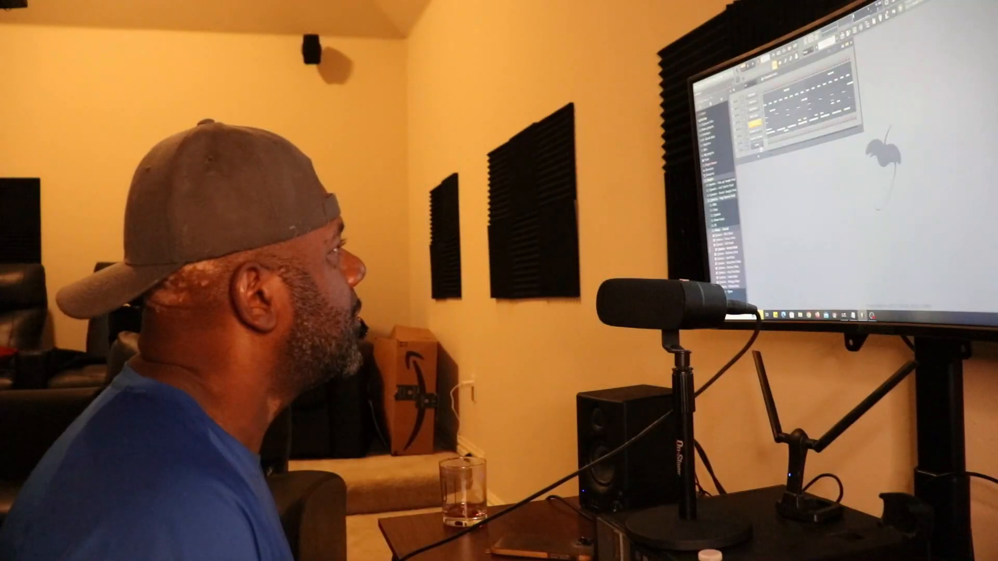
Load the Electric preset on the second Sytrus channel and play the pattern
click(763, 175)
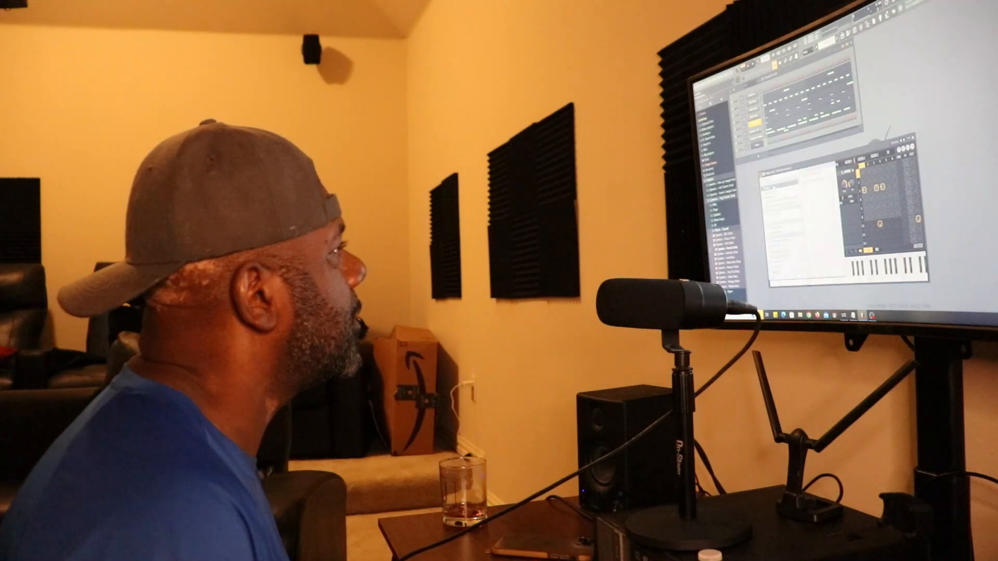
mouse_move(784, 182)
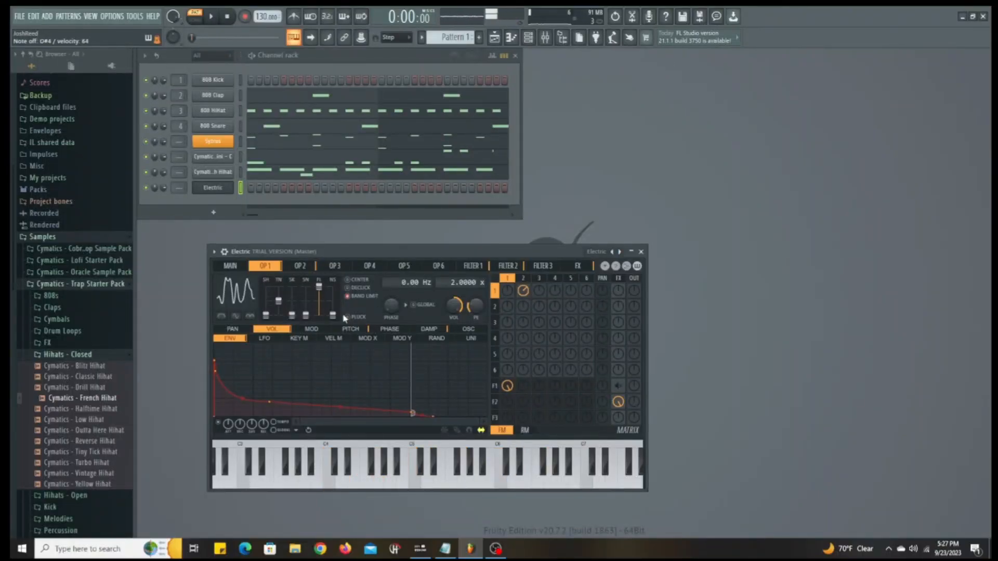
click(217, 20)
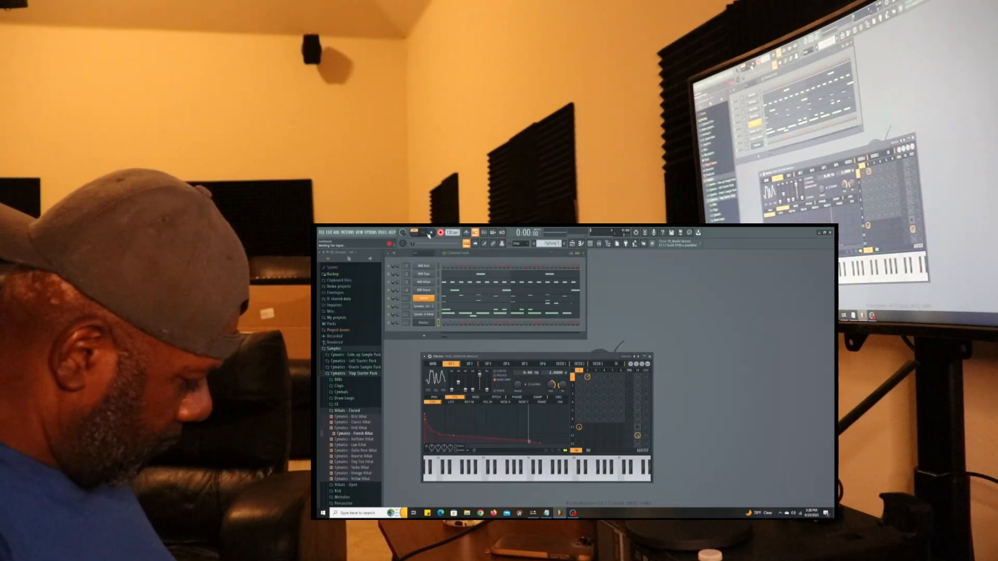
Record held C, D# and G chords into the Electric channel from the MIDI keyboard, undoing one take and recording it again
click(429, 234)
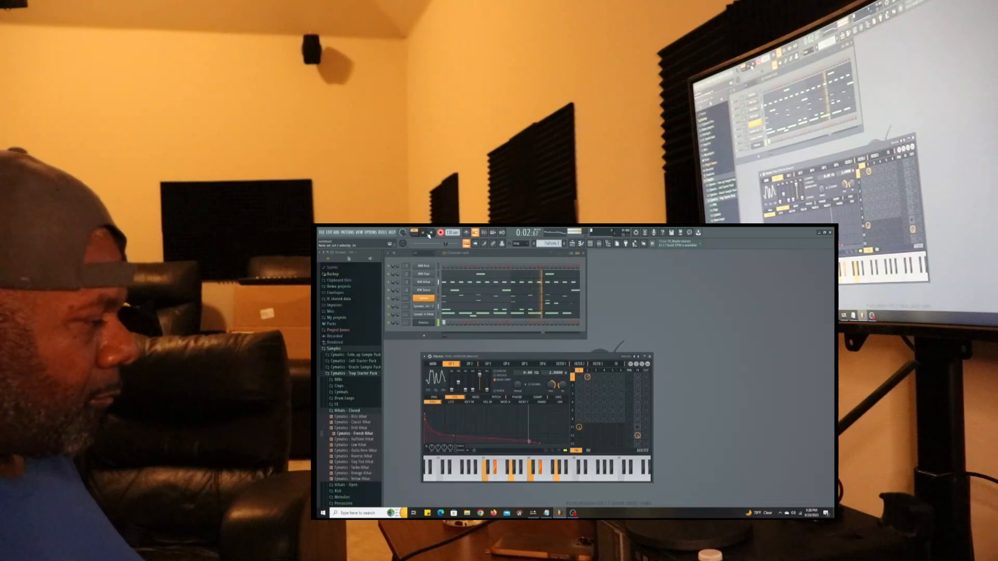
click(430, 233)
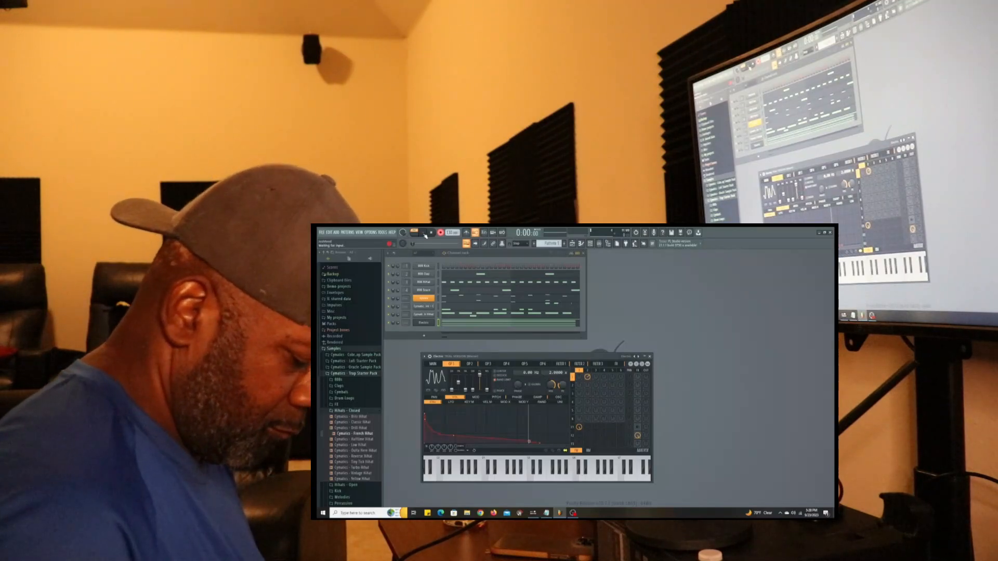
click(423, 233)
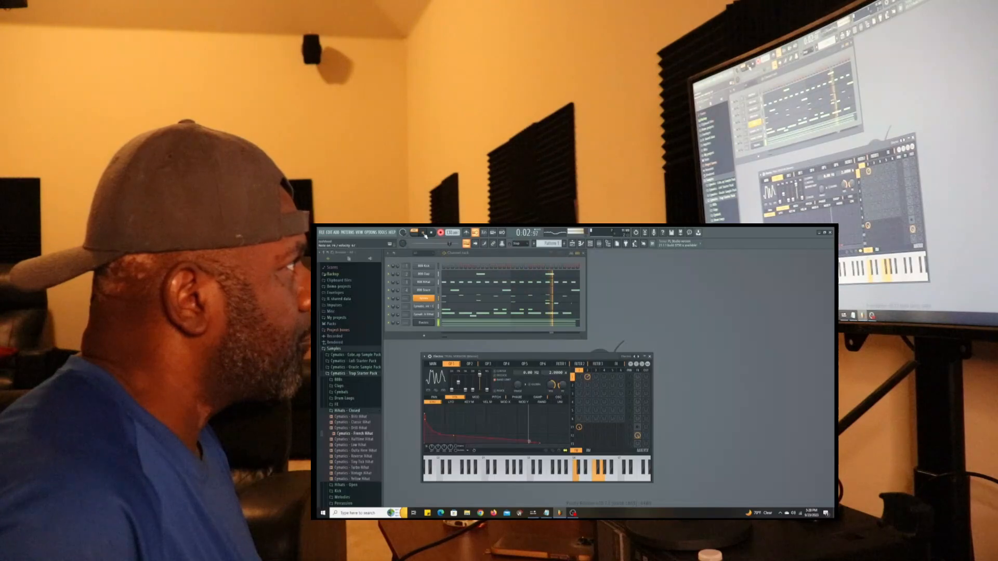
key(space)
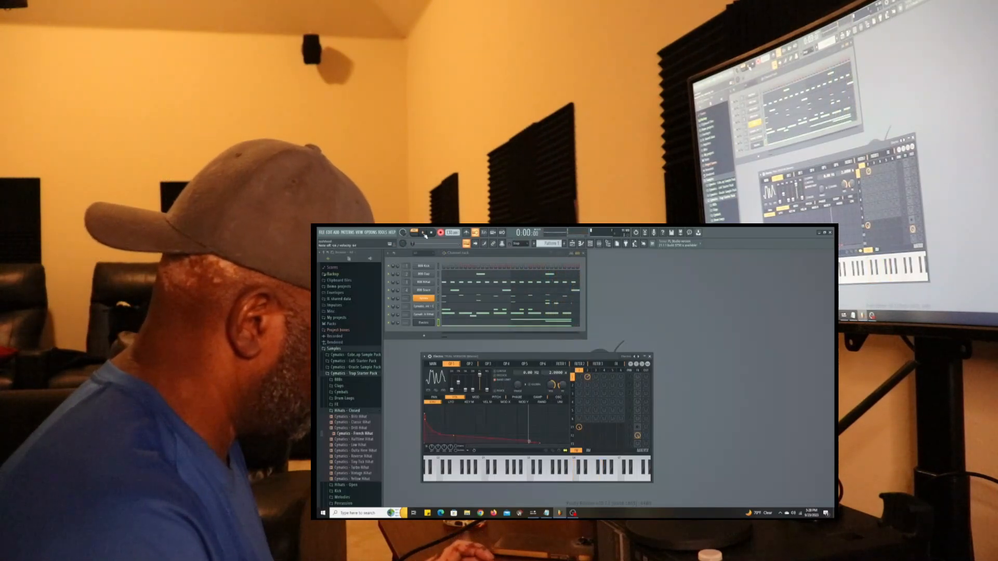
key(ctrl+z)
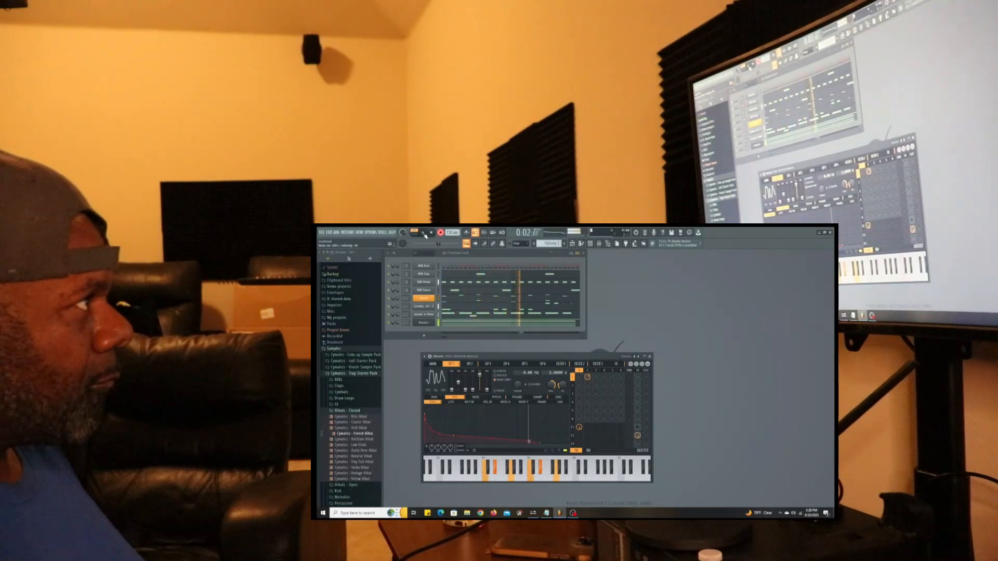
key(space)
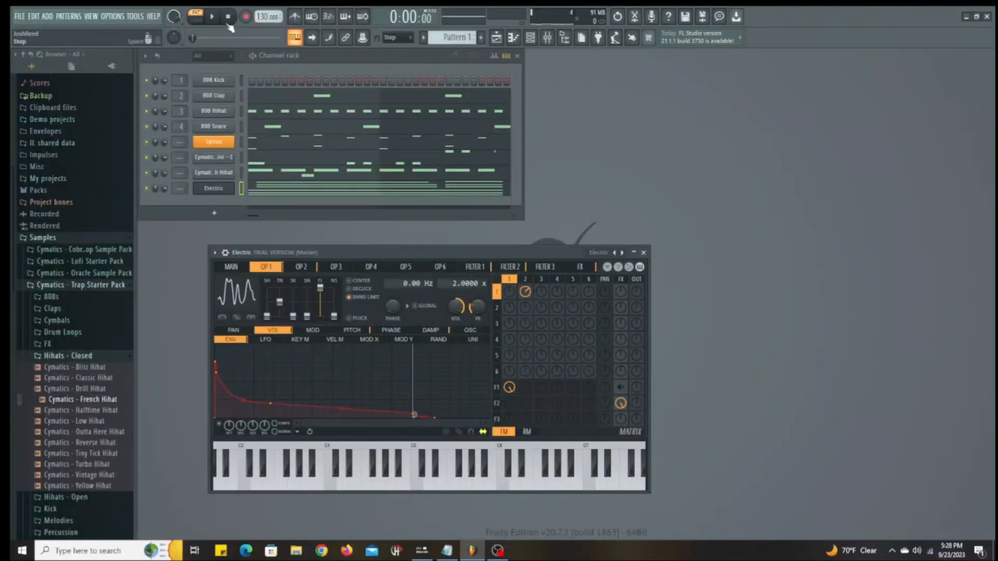
Move the late-starting C5, D#5 and G5 notes to the start of bar 1 in the Electric piano roll
click(276, 186)
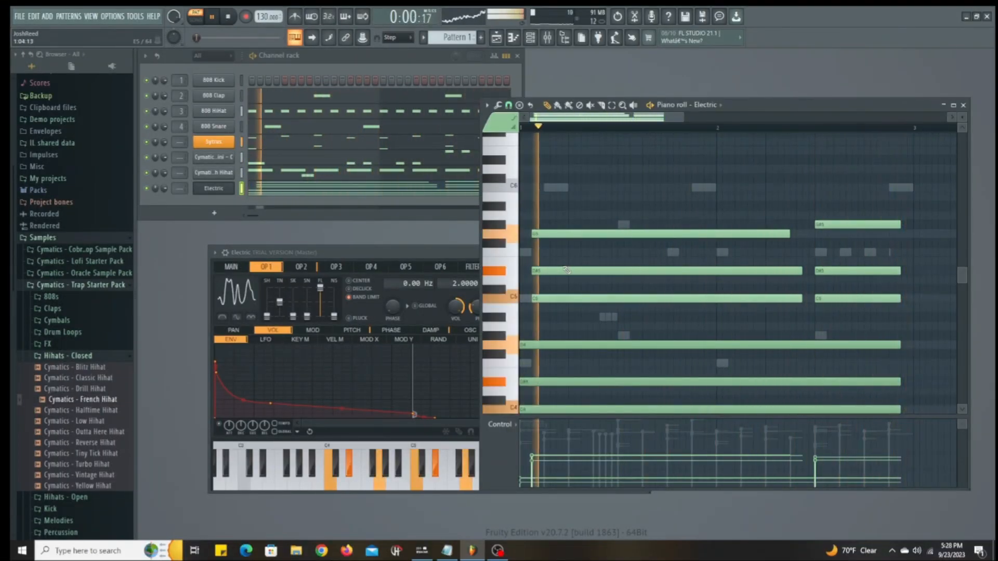
drag(563, 268, 551, 269)
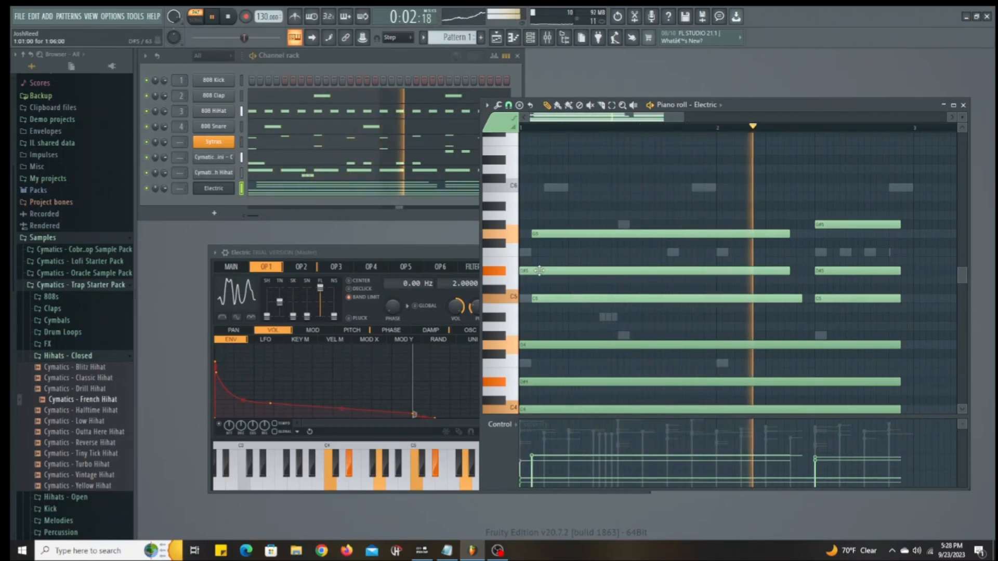
drag(553, 234, 541, 234)
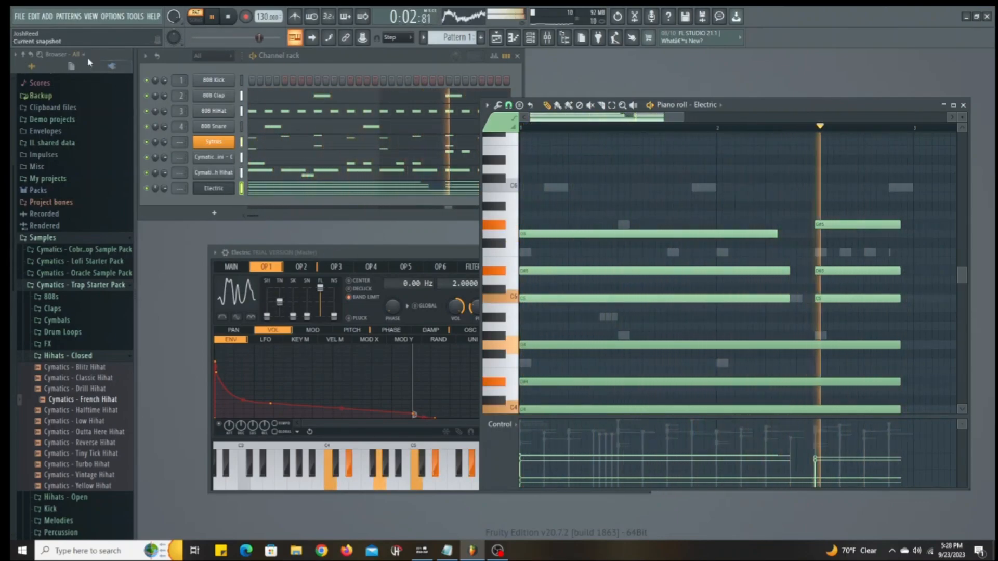
Try copying the notes of the Cymatics channel directly below Sytrus into the 808 Kick channel, and undo the paste
click(214, 81)
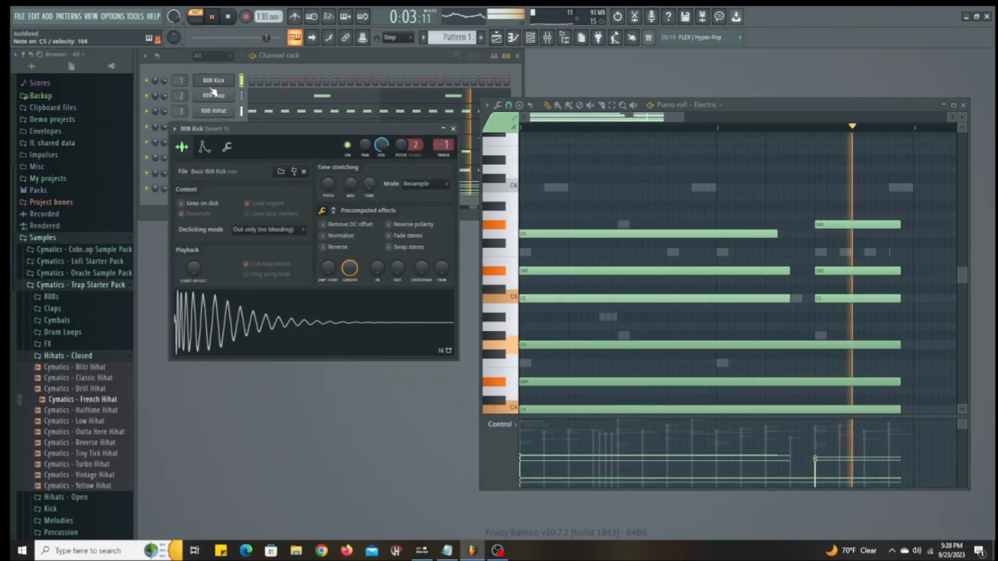
click(312, 60)
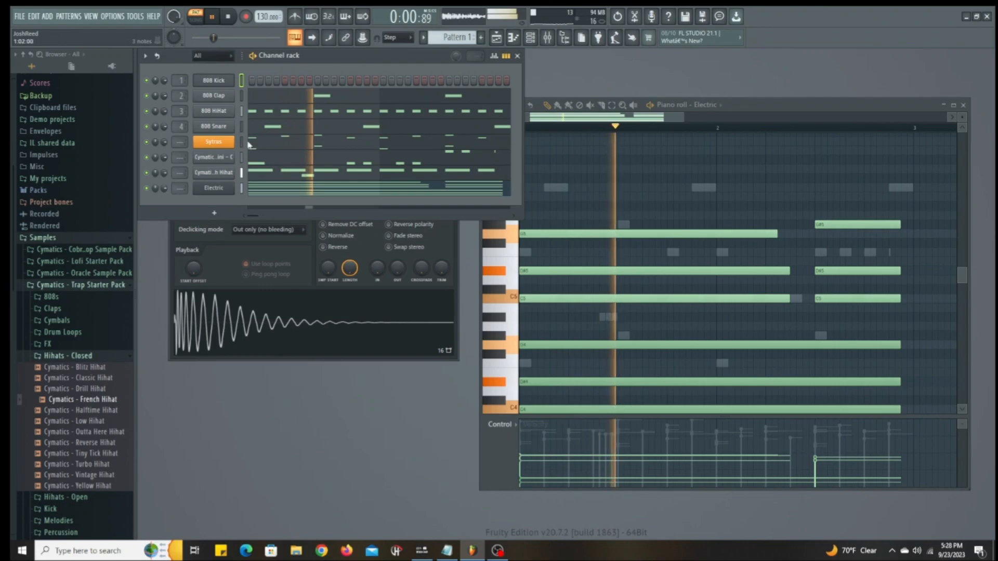
right_click(223, 161)
click(347, 169)
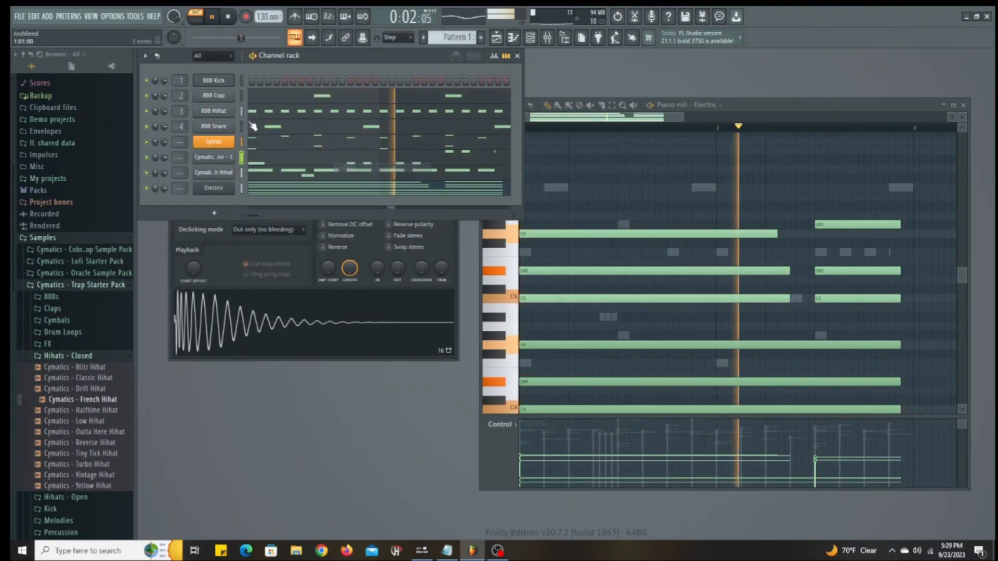
right_click(215, 86)
click(350, 99)
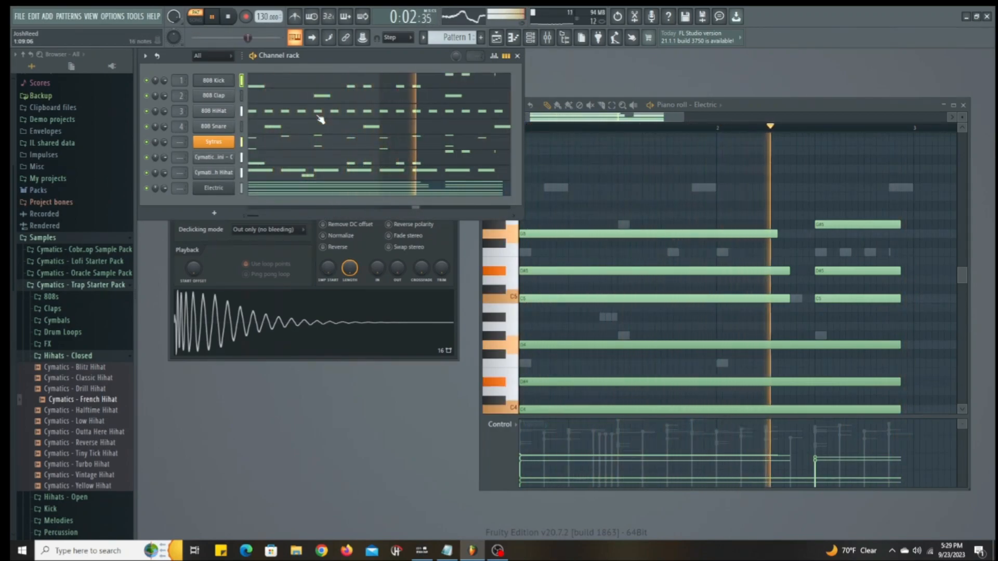
click(33, 16)
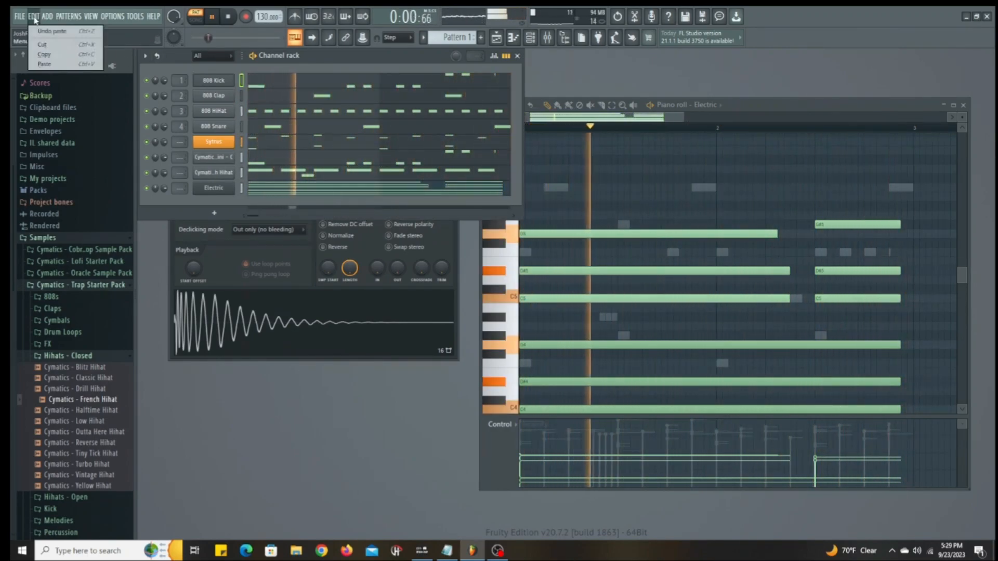
click(37, 31)
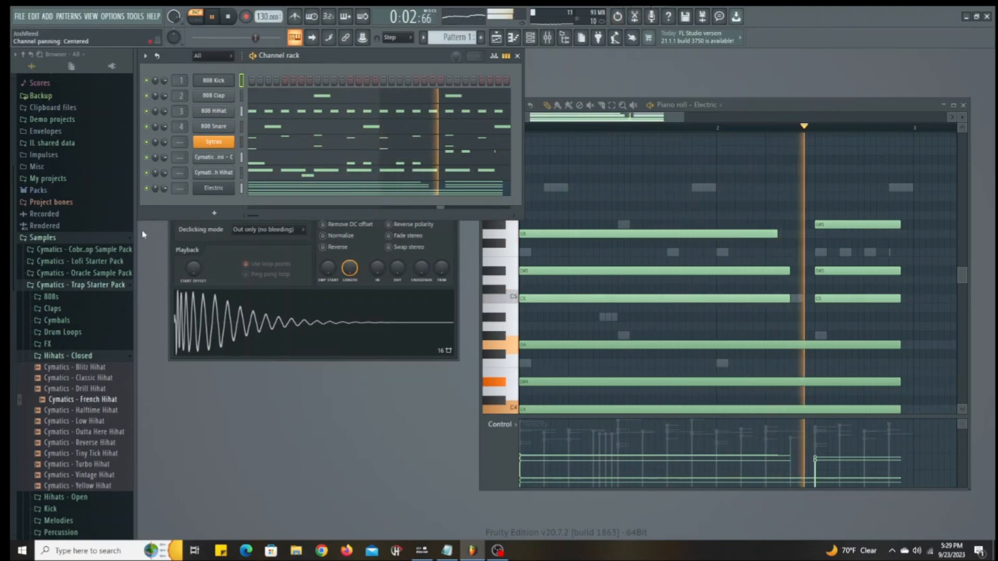
Add a third Sytrus channel and load its FM preset
click(47, 16)
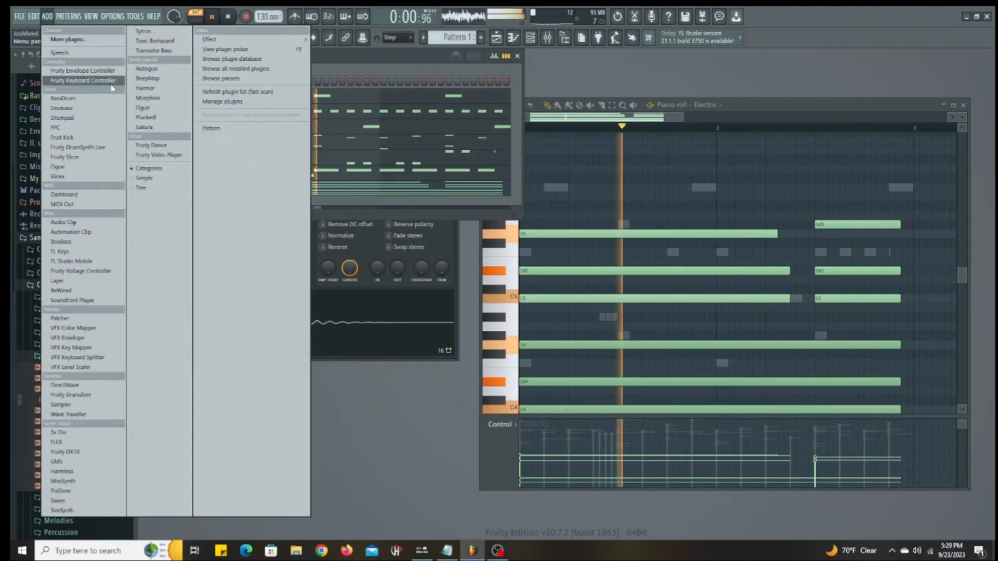
click(144, 31)
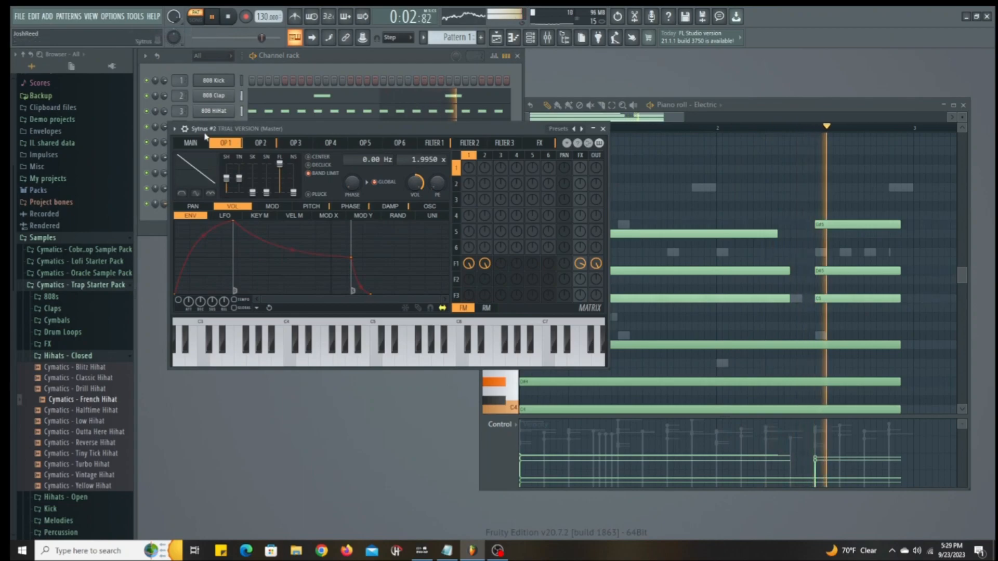
click(185, 128)
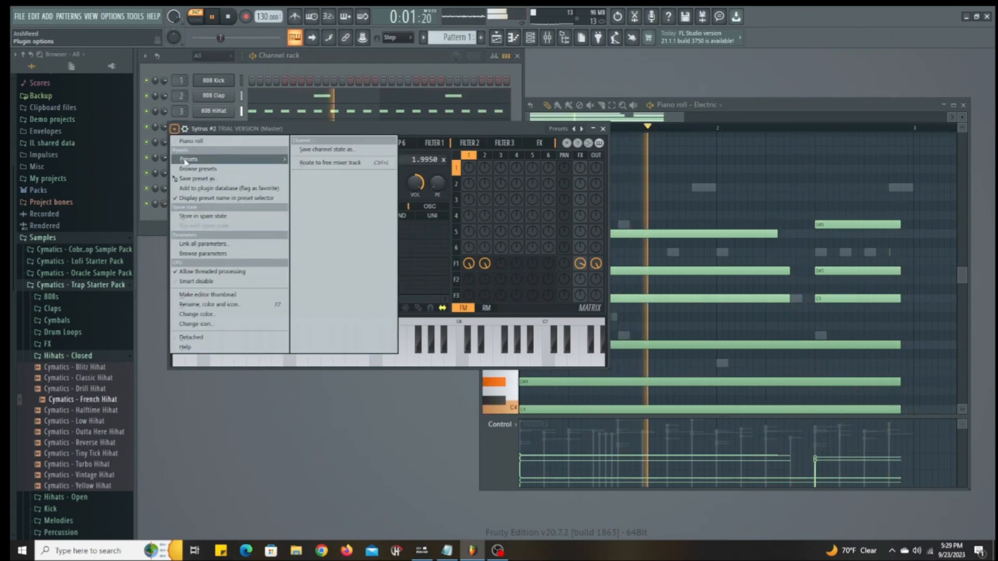
mouse_move(208, 147)
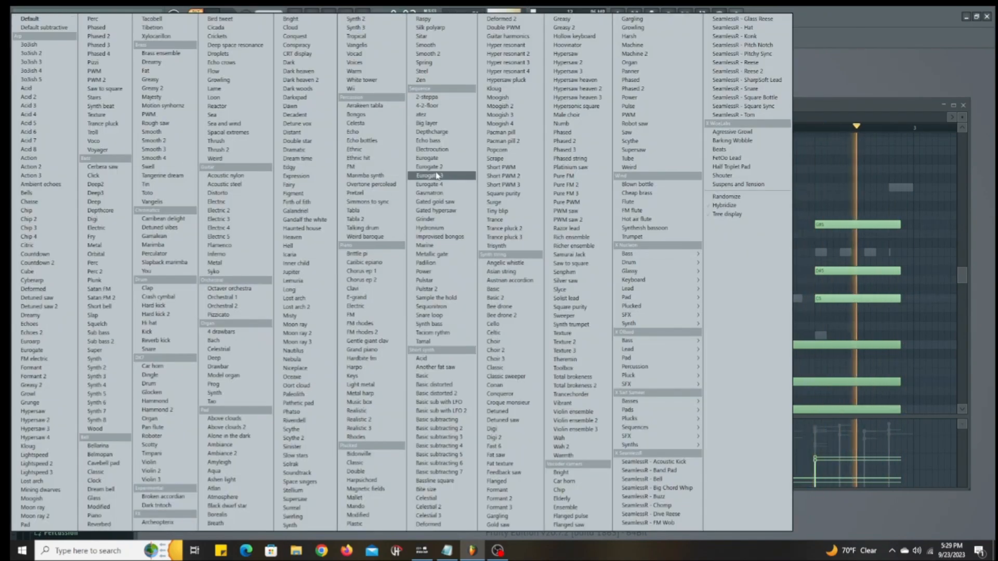
click(382, 169)
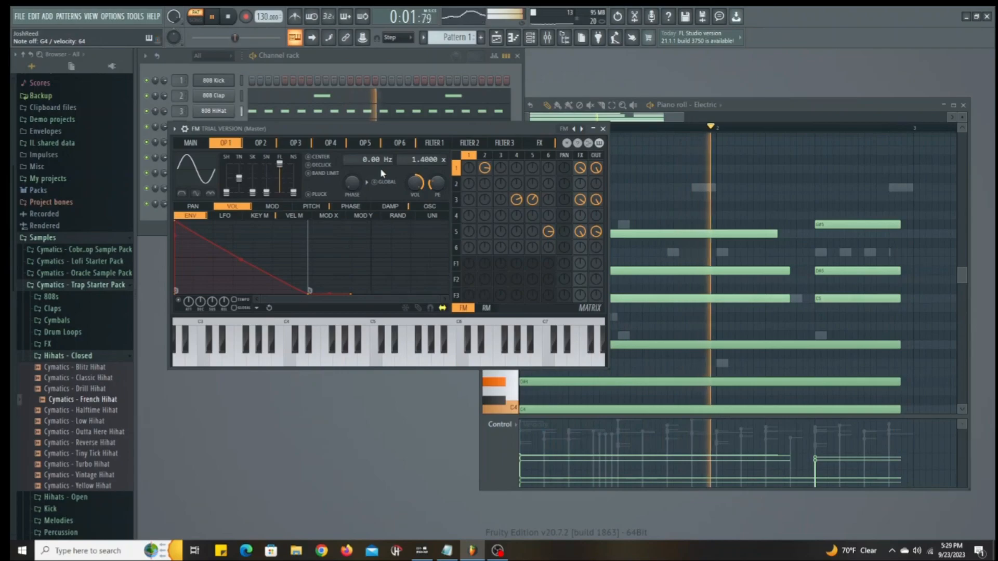
Load the Choir preset on the third Sytrus channel
click(175, 130)
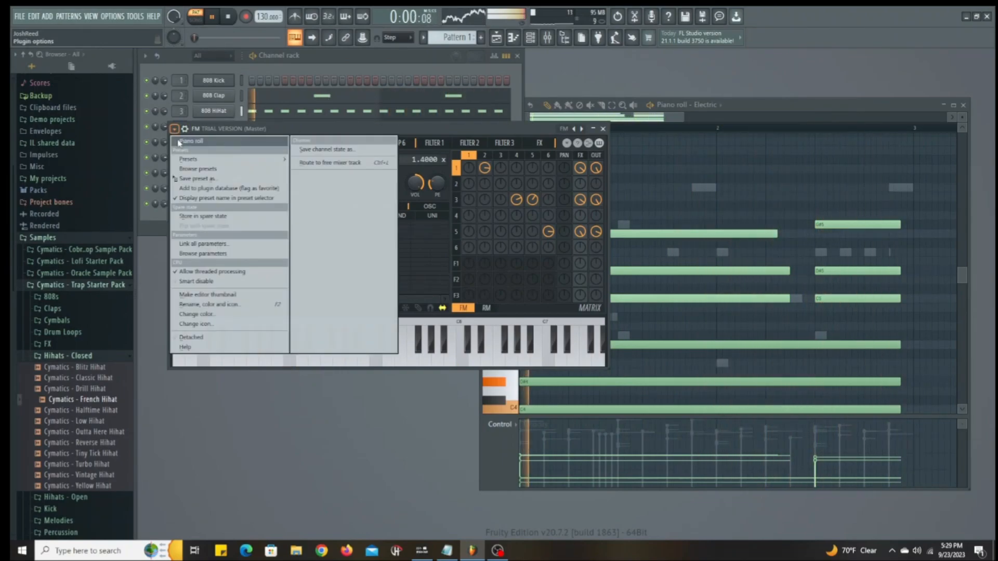
mouse_move(185, 159)
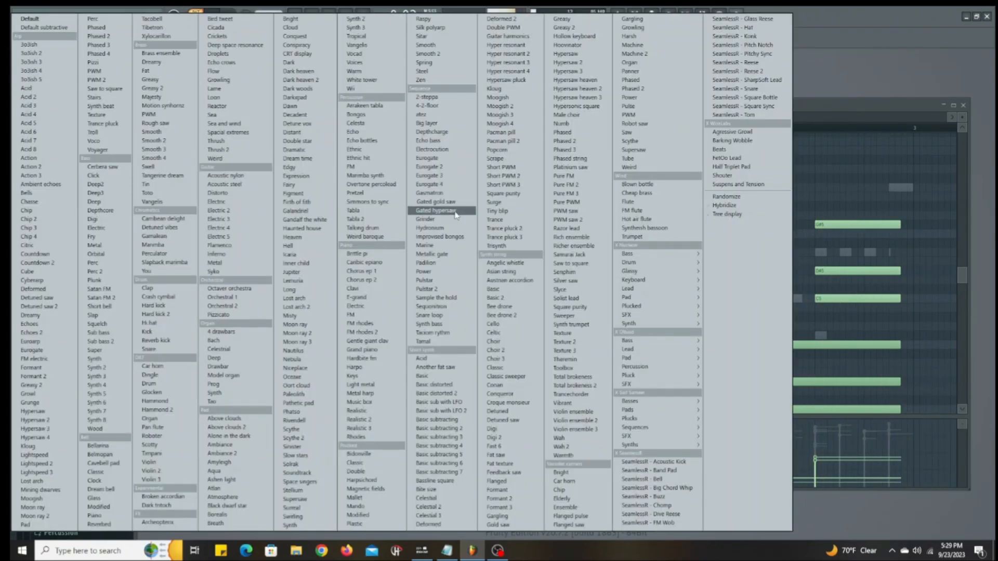
click(513, 341)
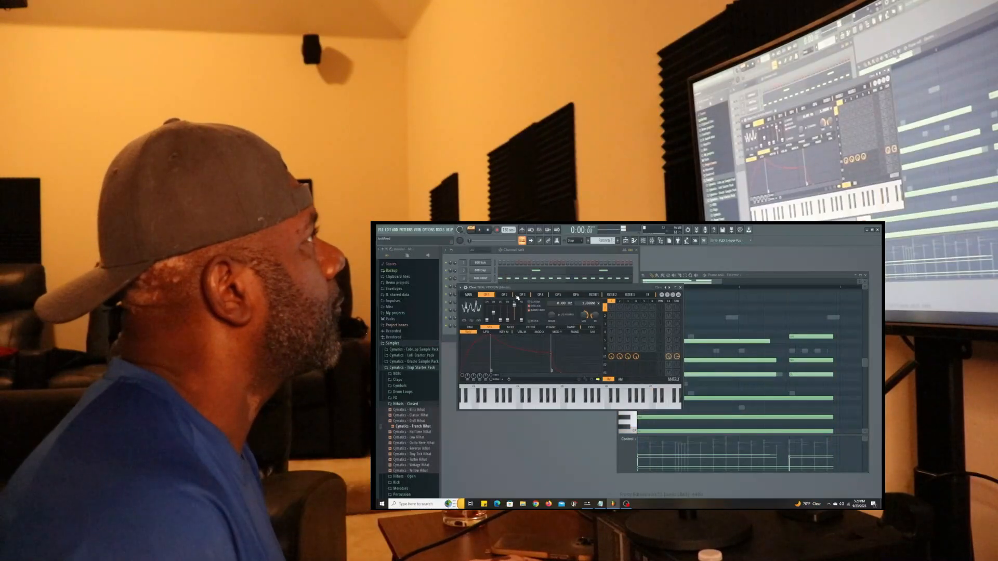
Arm recording with wait for input and record a held C7 note across the pattern on the Choir channel
click(530, 231)
click(498, 231)
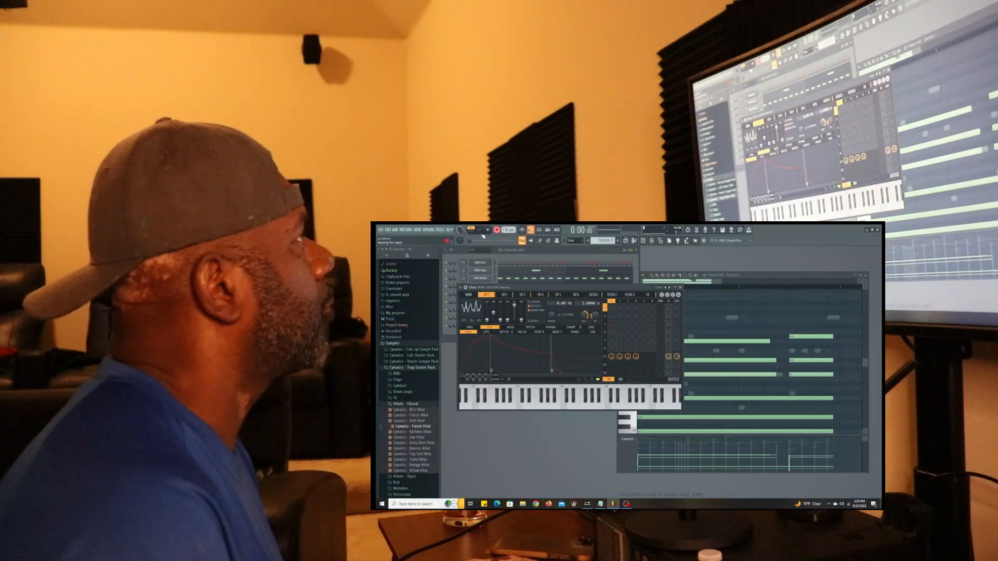
click(479, 230)
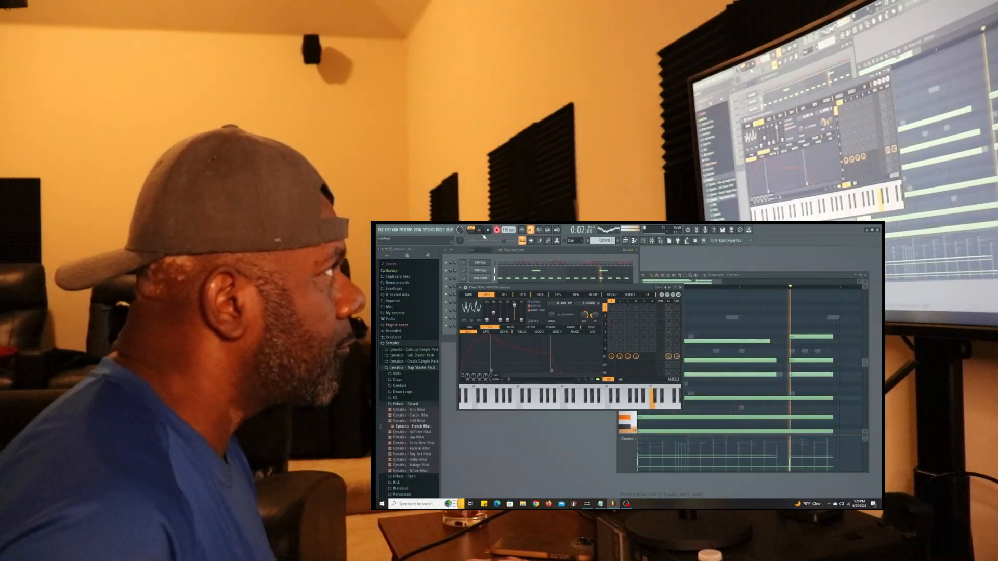
key(space)
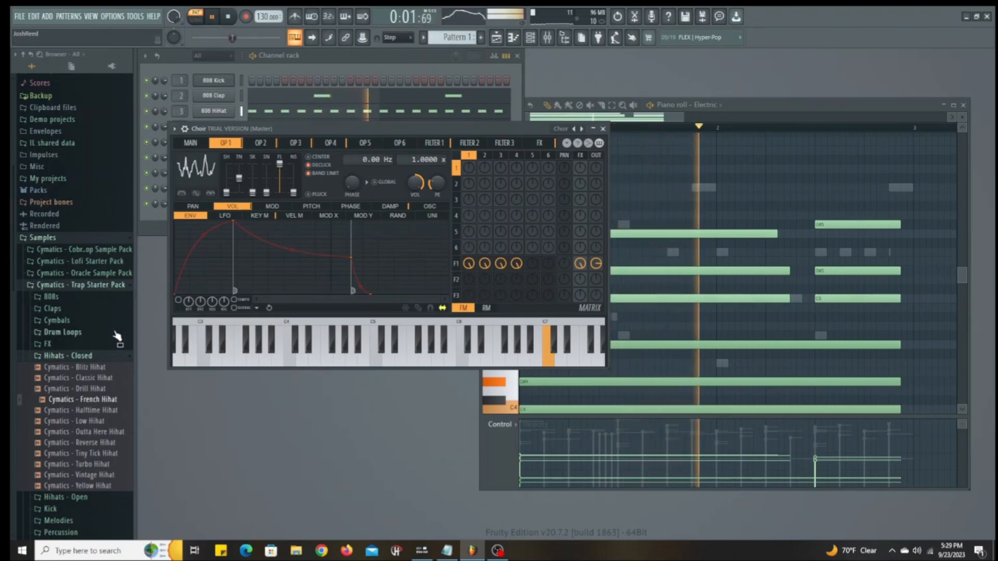
Add the Cymatics - Hard Crash cymbal as a new channel with a hit on step 1, and close the Choir and crash windows
click(63, 322)
click(71, 353)
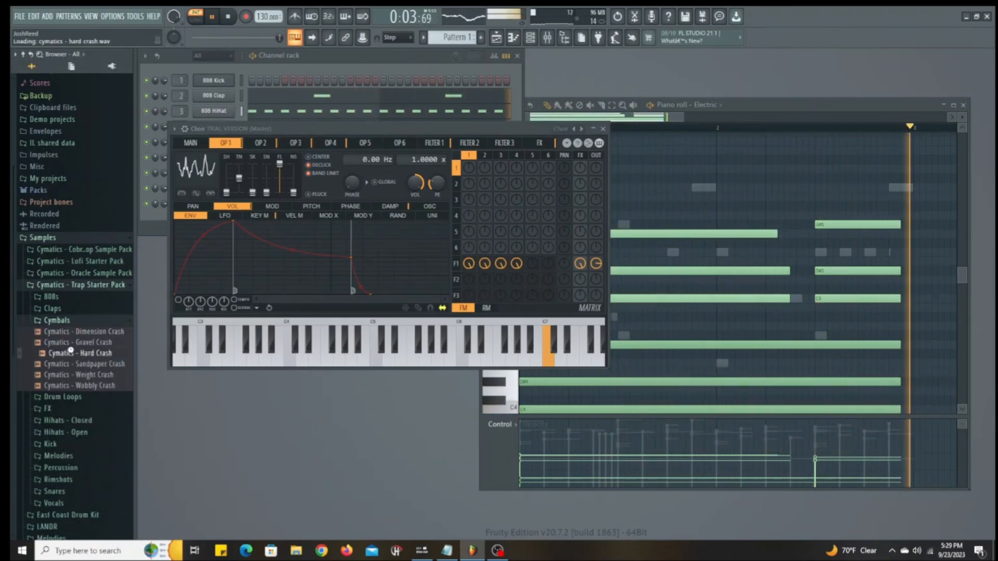
right_click(74, 355)
click(104, 359)
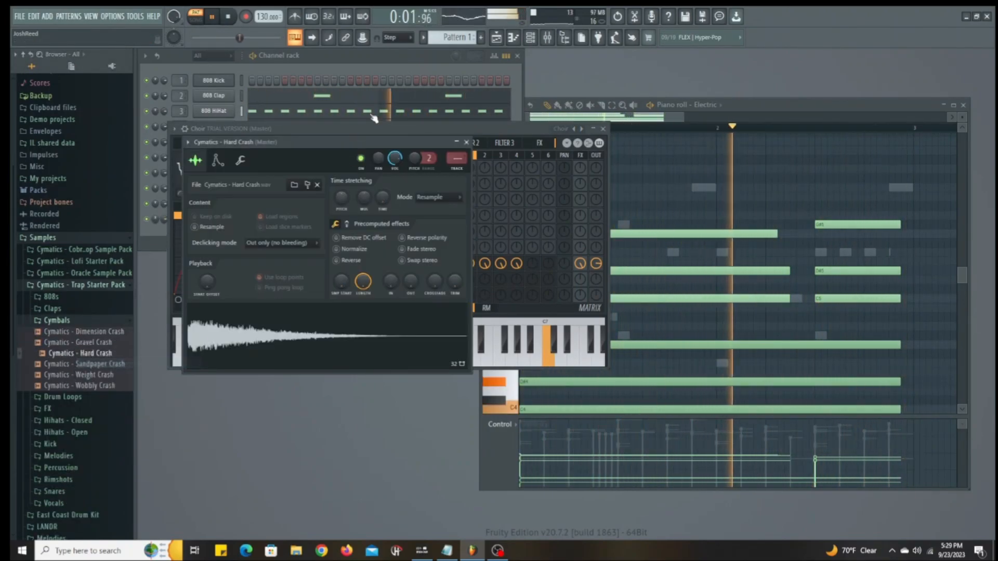
click(604, 129)
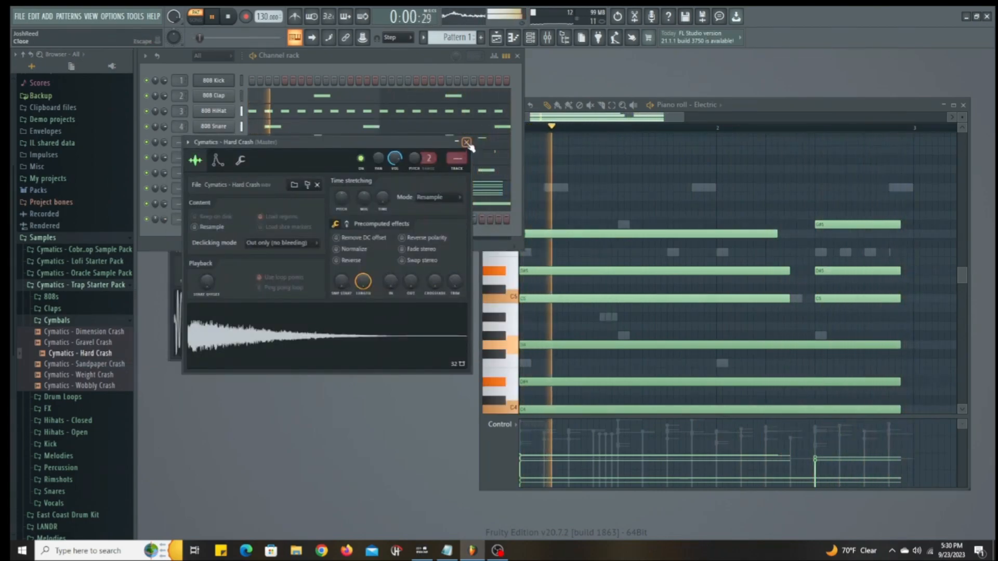
click(466, 142)
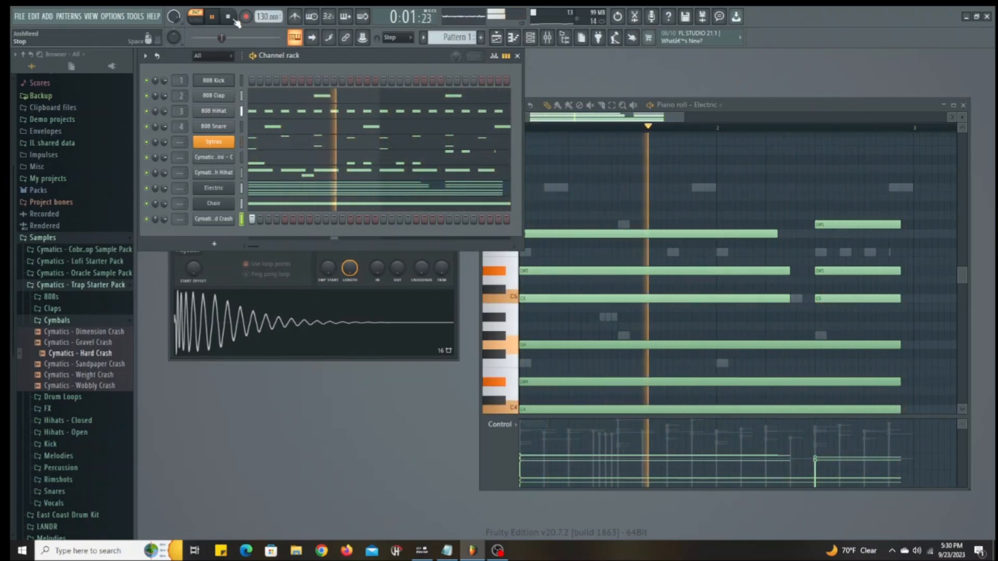
Mute the Choir, Hard Crash and Electric channels during playback, briefly muting Sytrus to compare
click(148, 204)
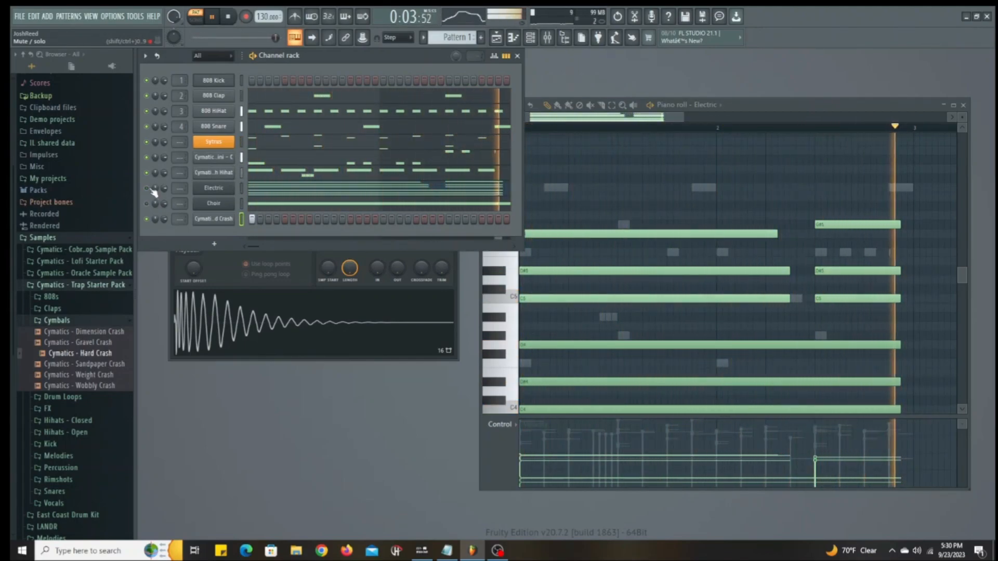
click(147, 142)
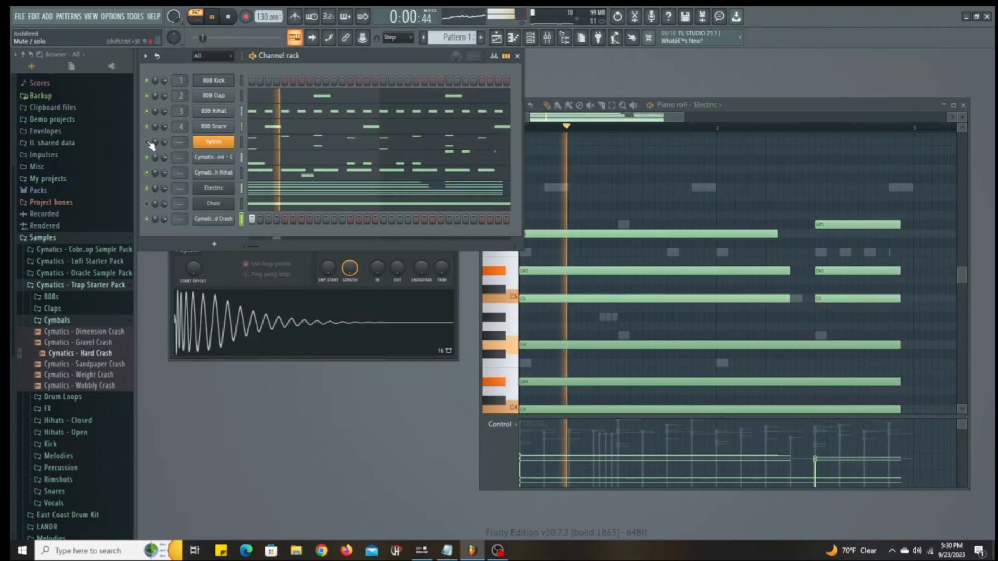
click(147, 220)
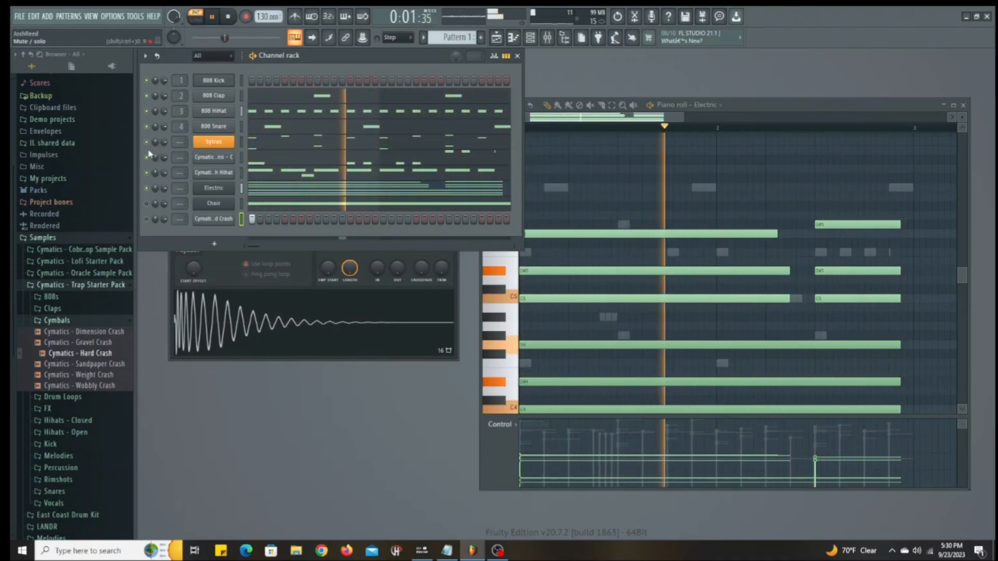
click(147, 188)
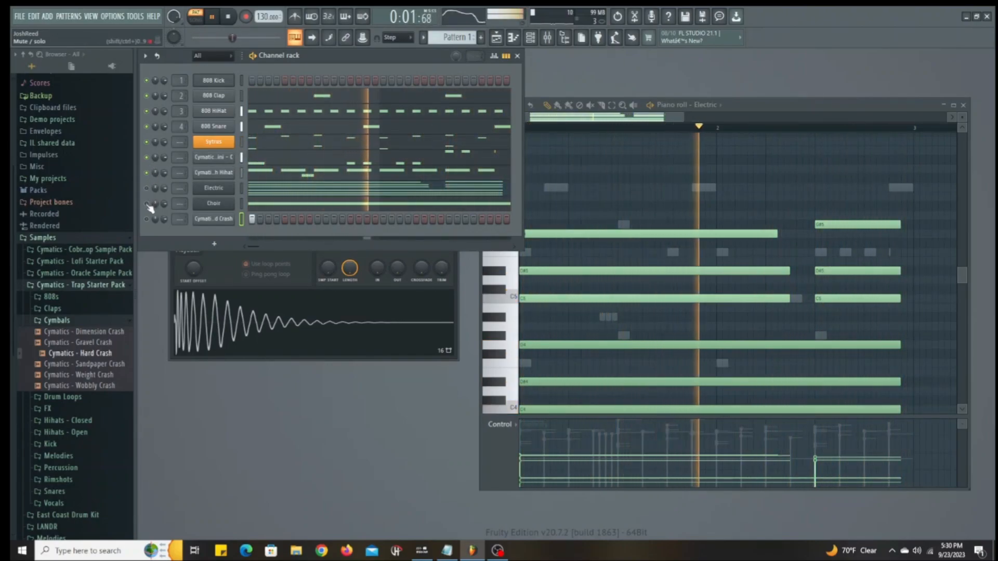